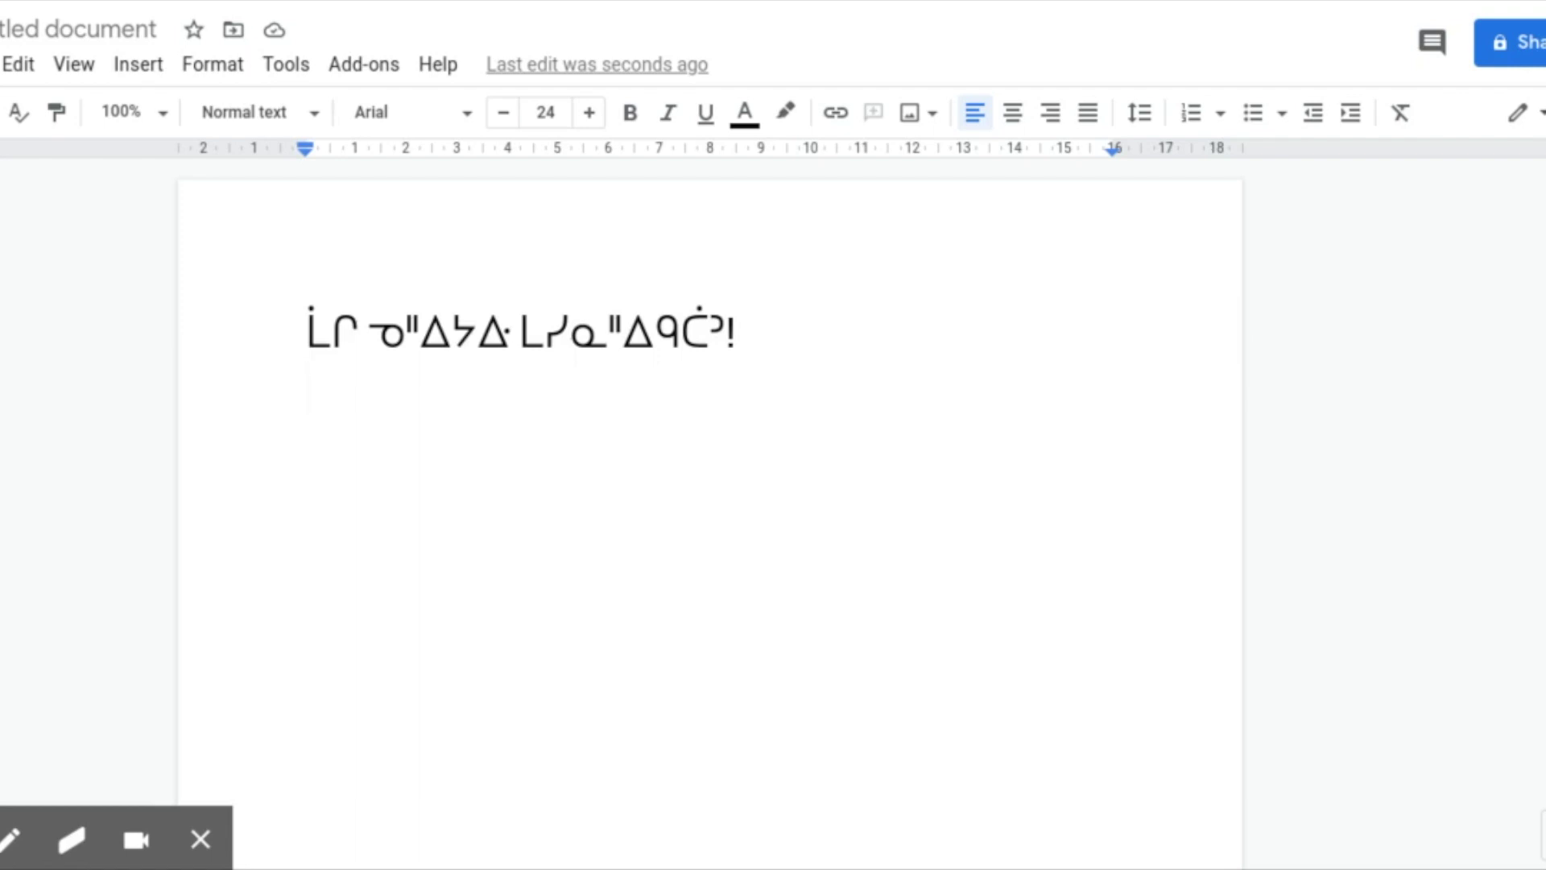
- Type ᒫᒋ ᓀ on the second line to start echoing the first Cree sentence
text(ᑫᑖᐣ! )
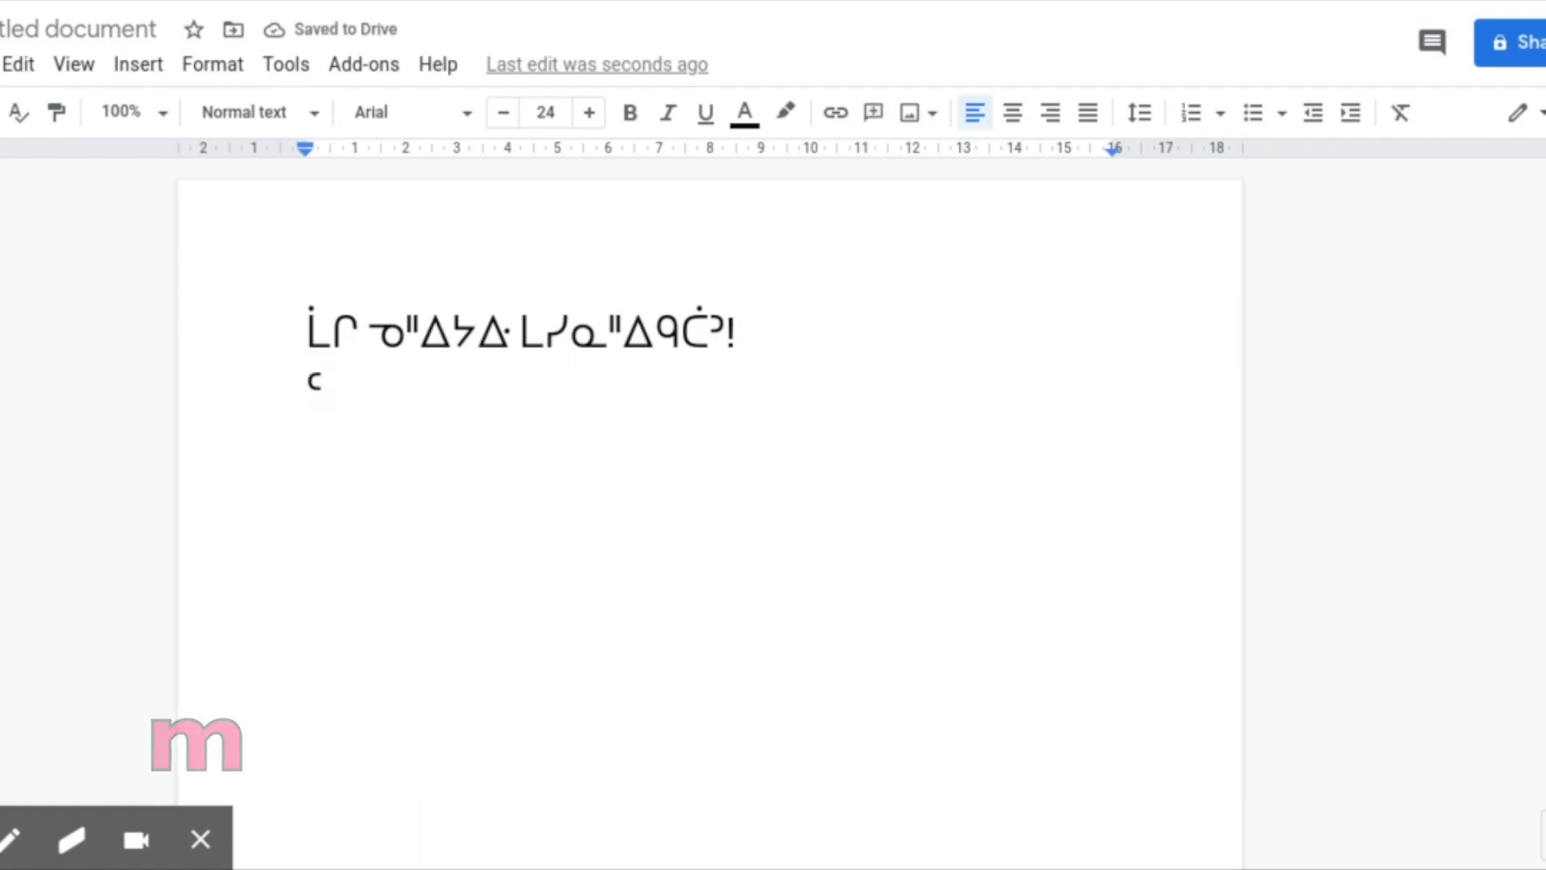
text(ᒪ)
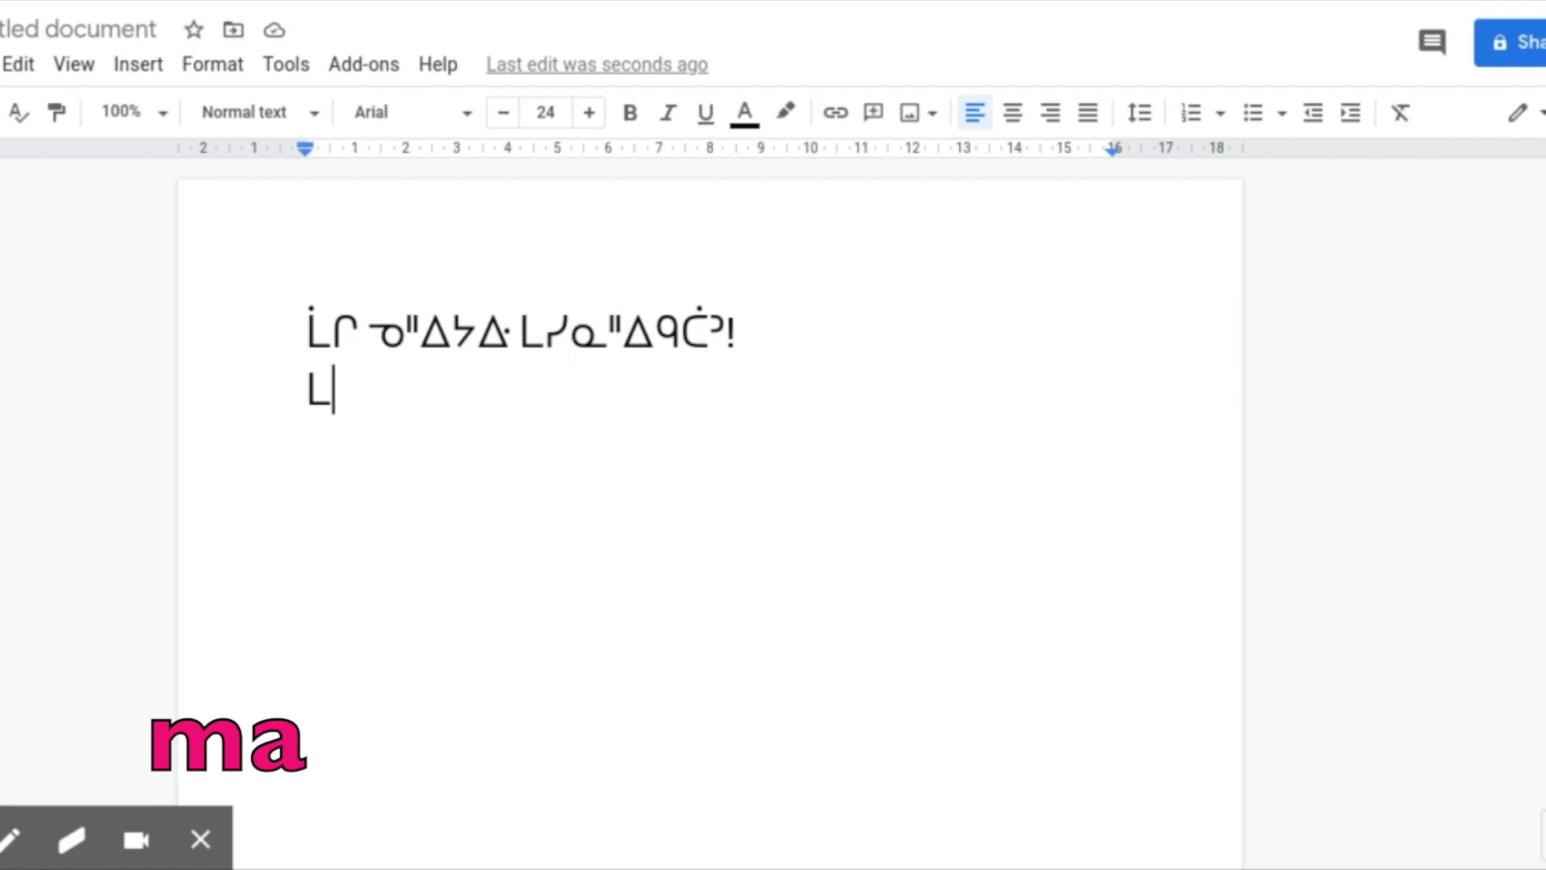
text(a)
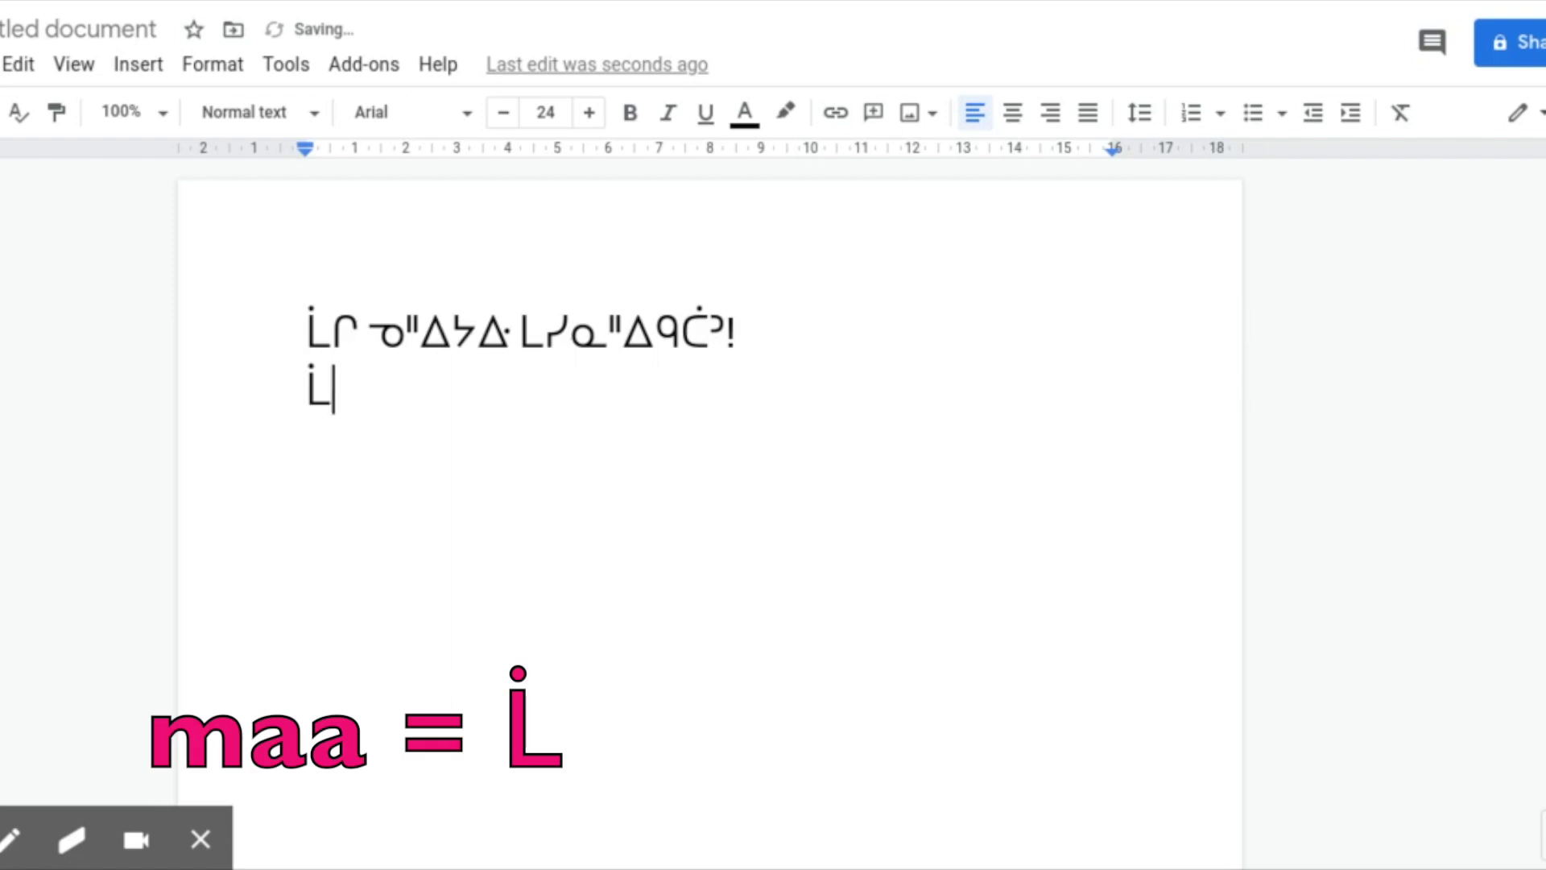
text(ᒋ)
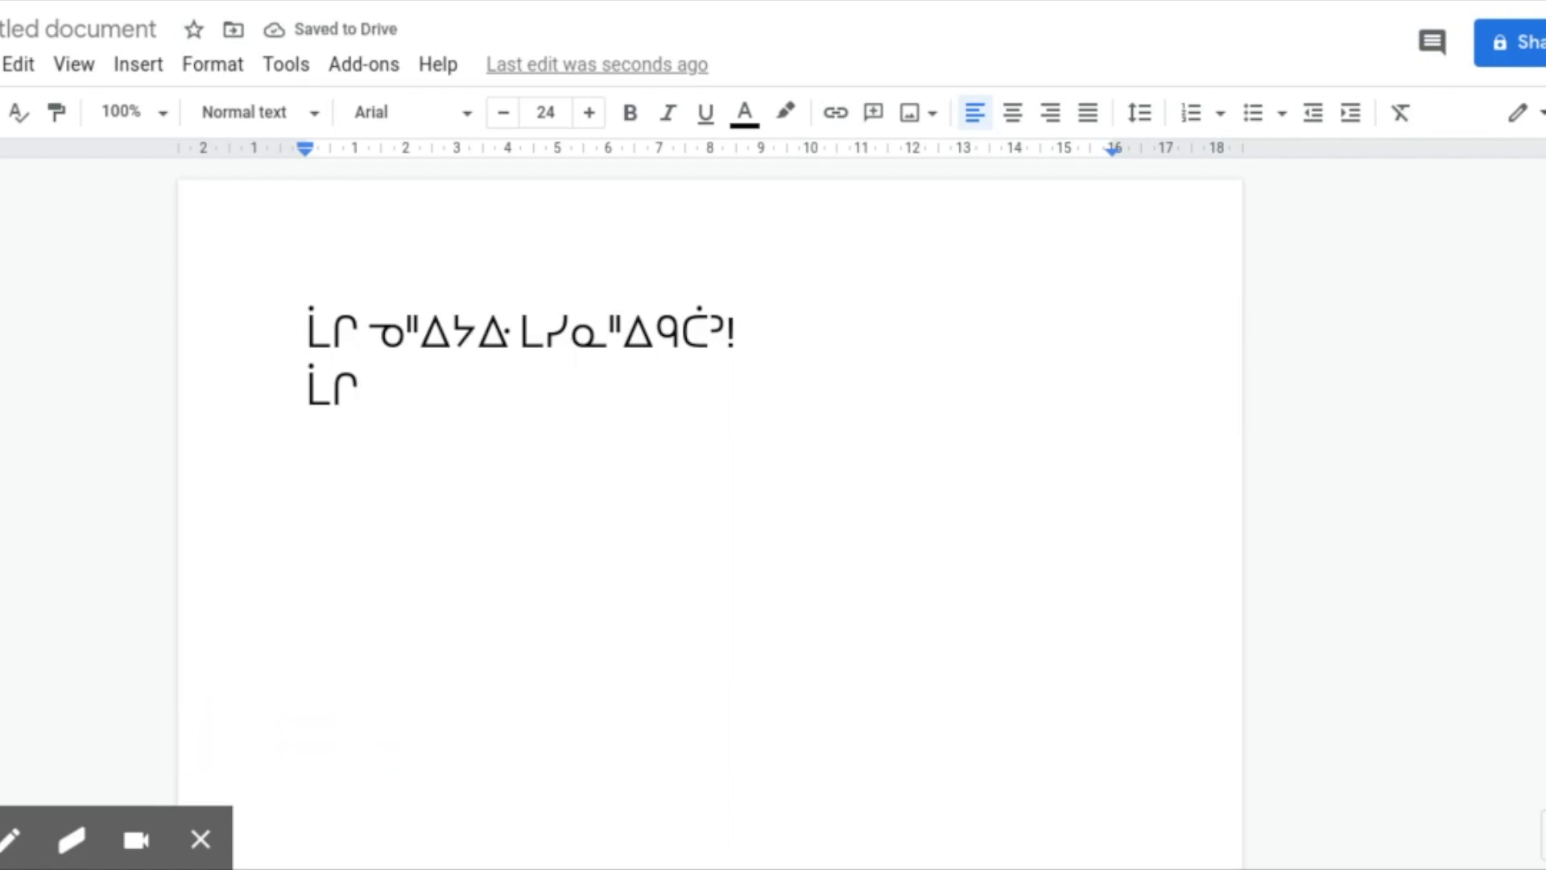
text(ᓀ)
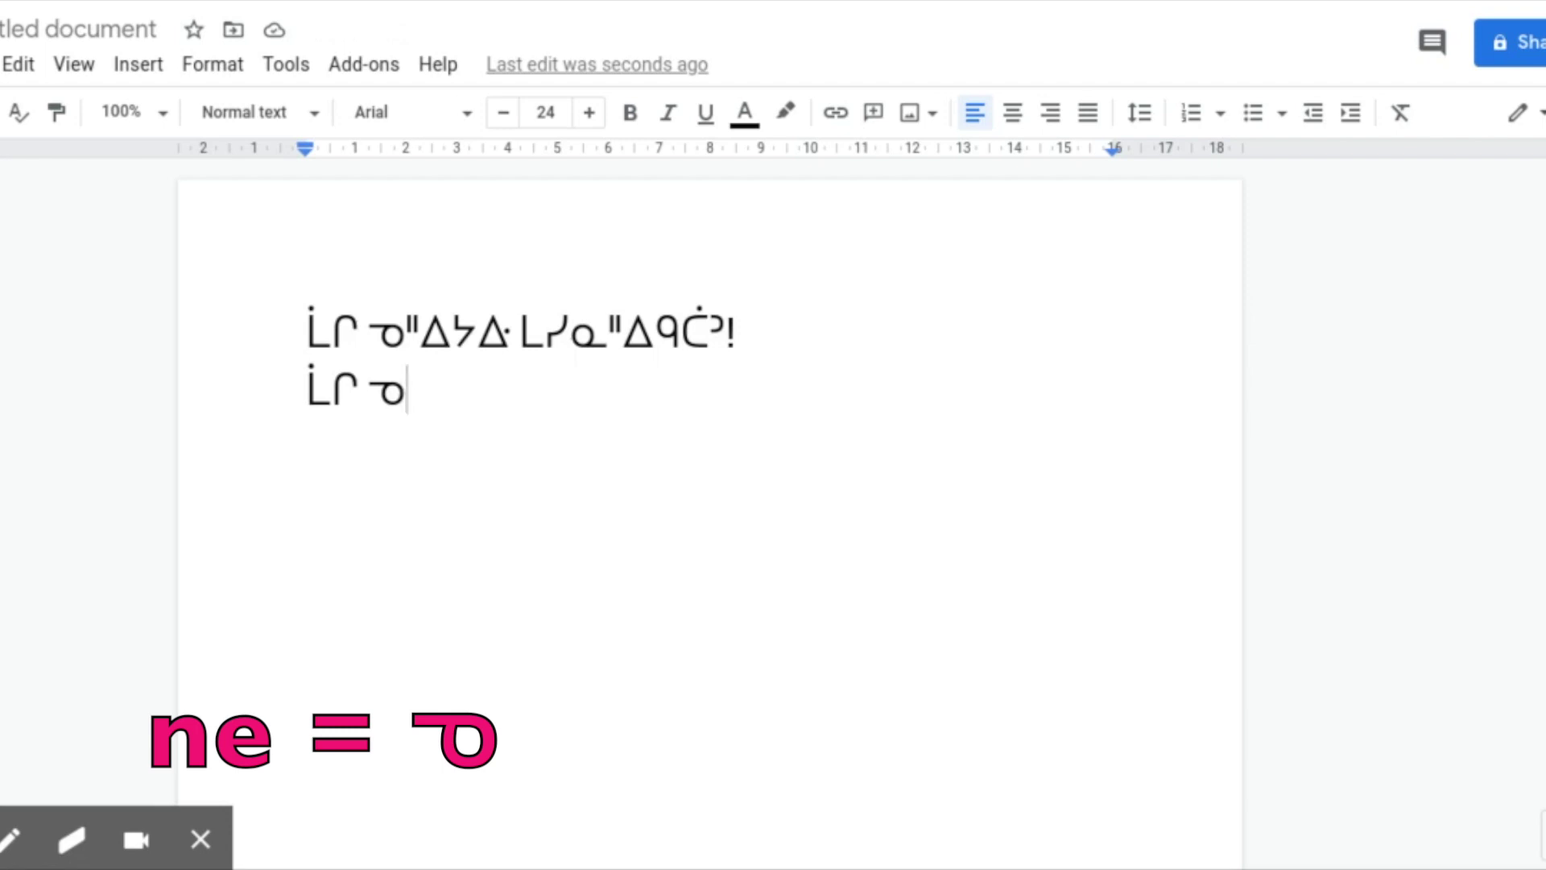
- Finish the second line with ᐦᐃᔭᐏ ᒪᓯᓇᐦᐃᑫᑖᐣ! and open an empty line below it
text(ᐦ)
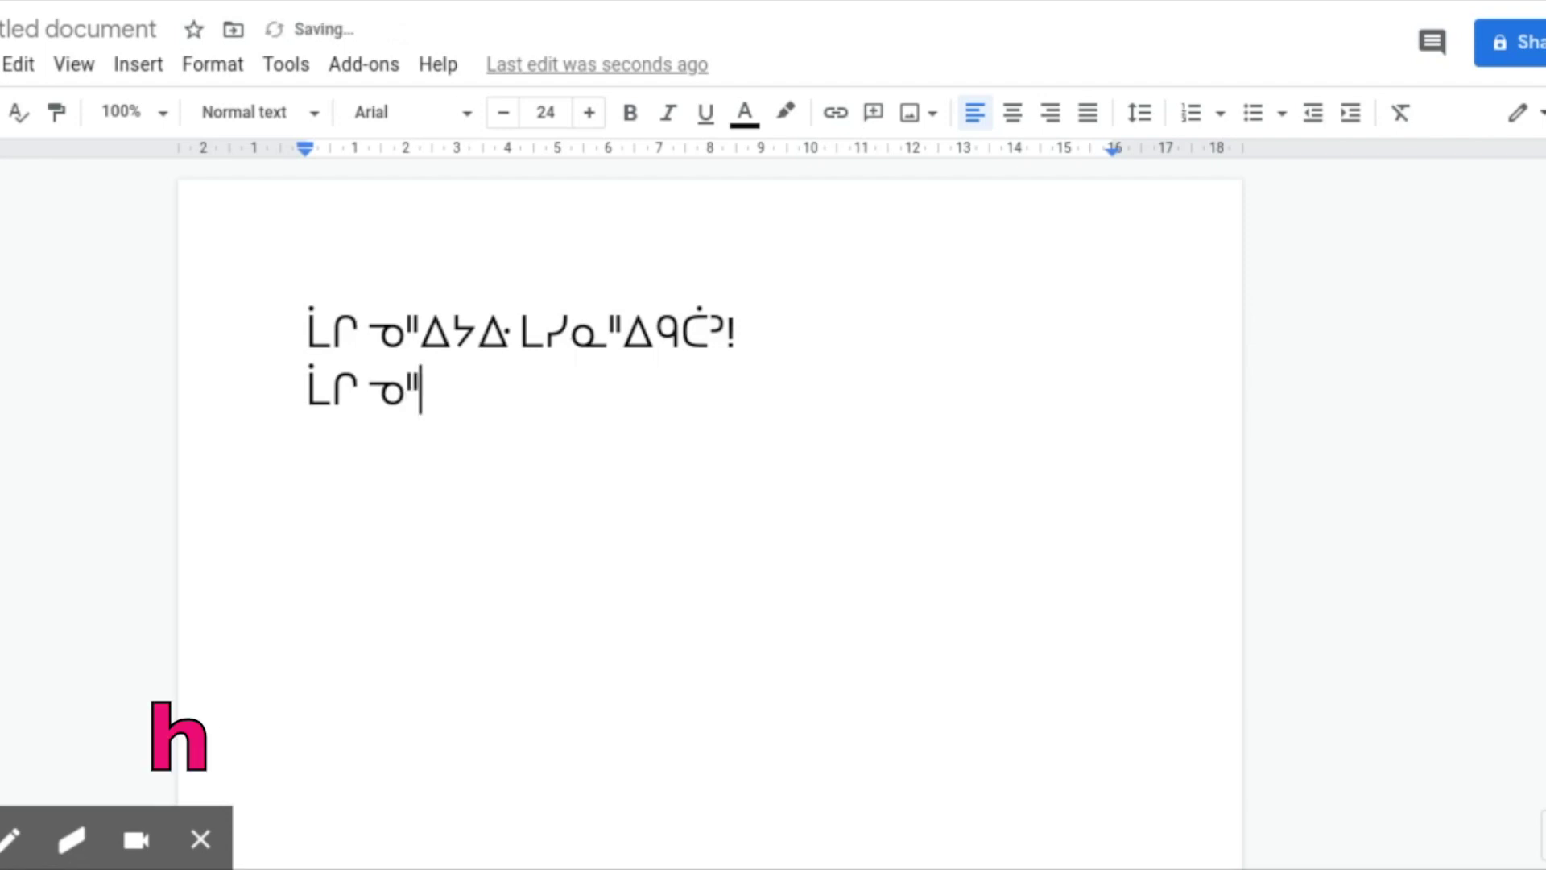
text(ᐃ)
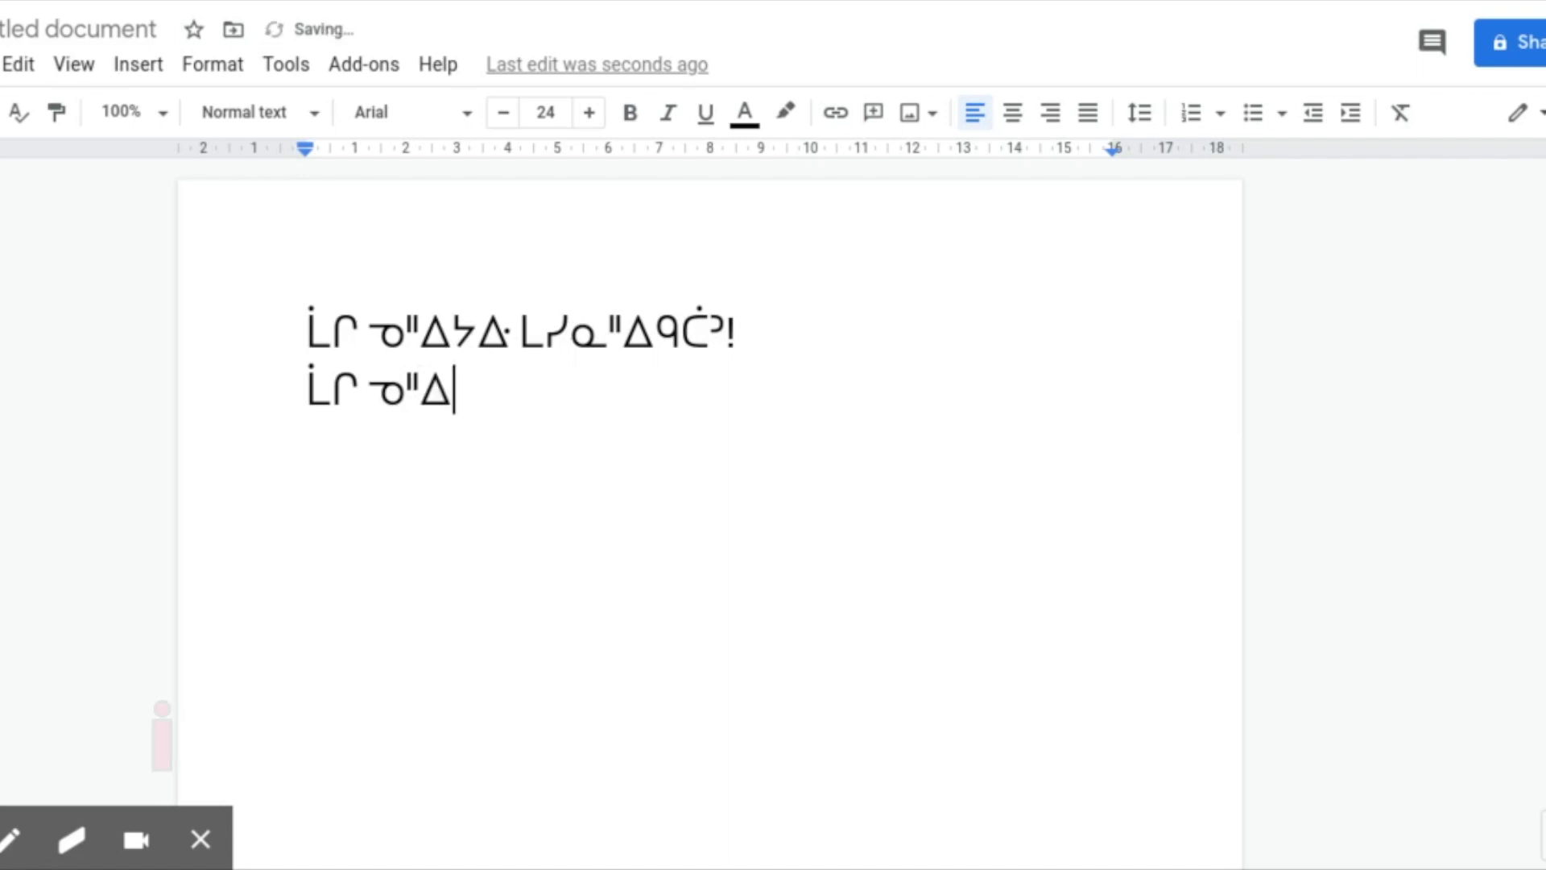
text(ᔭ)
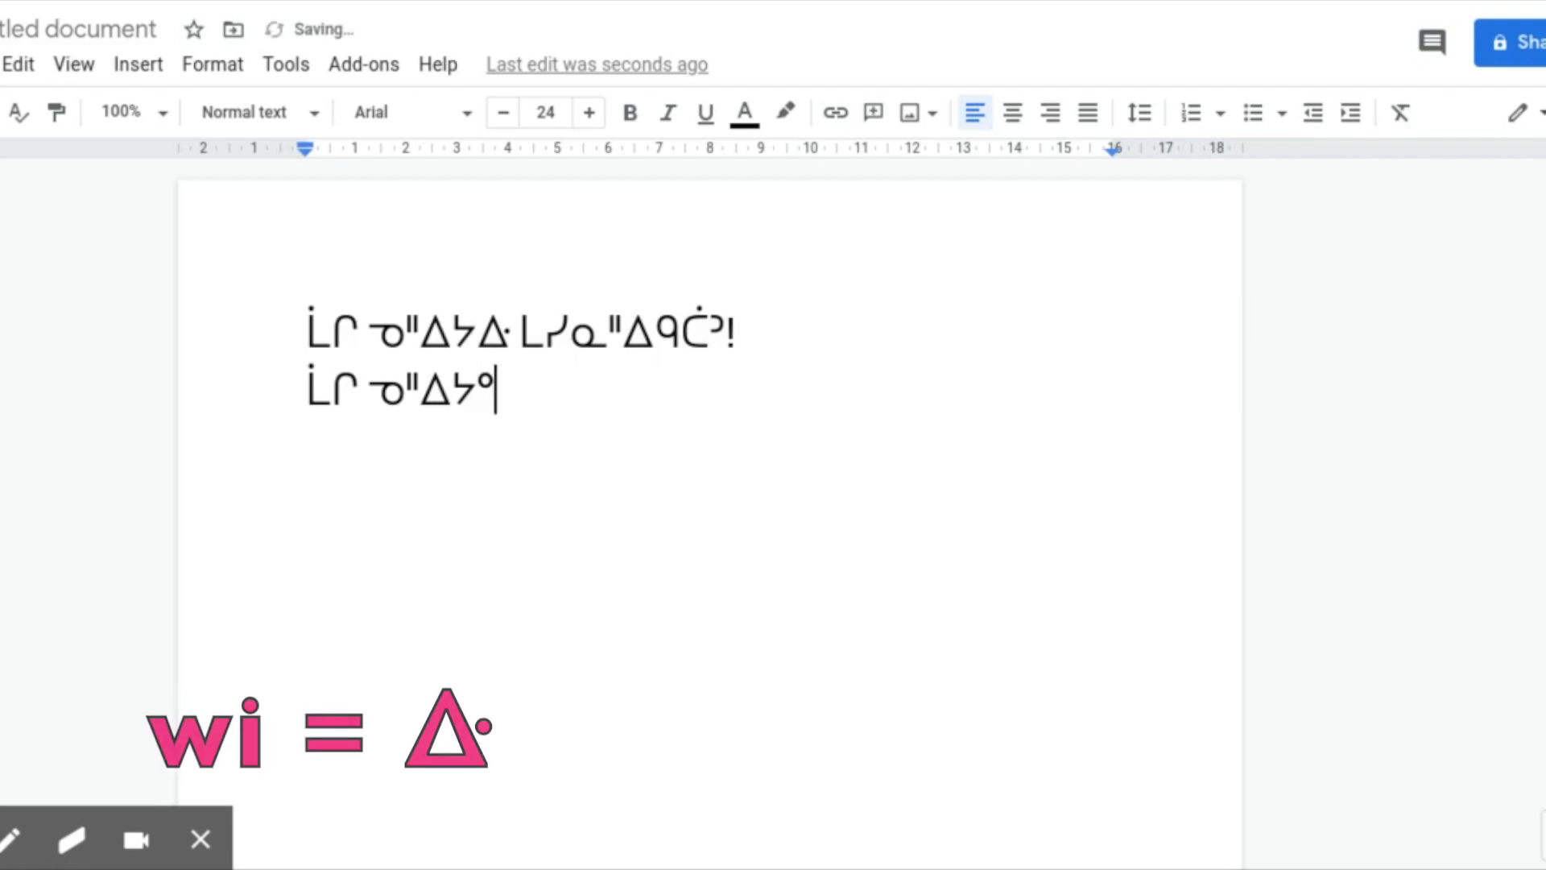
text(ᐏ)
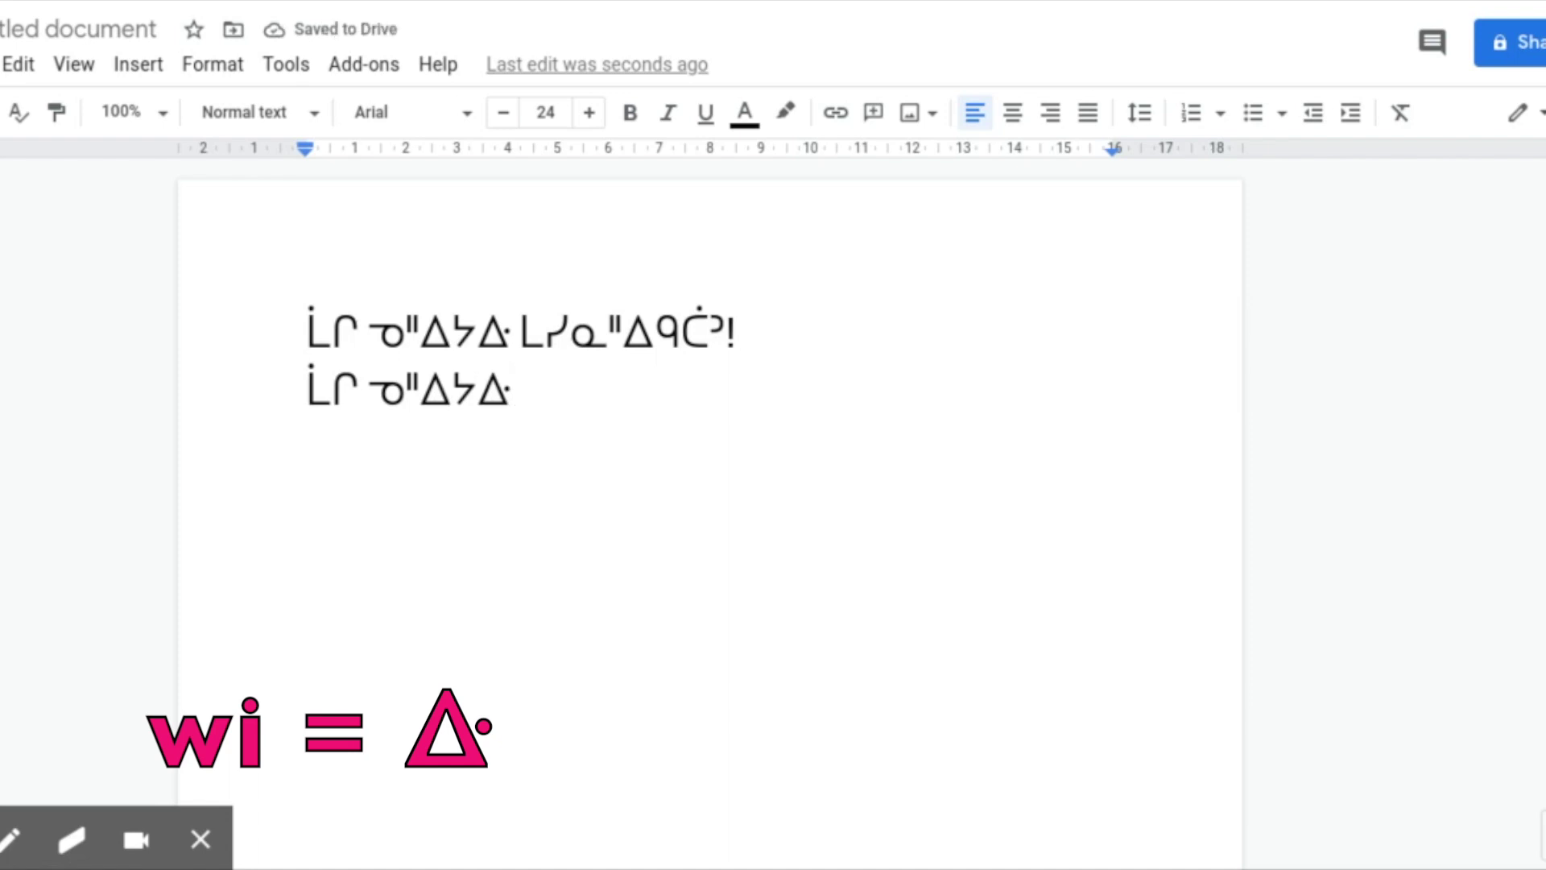
text( ᒪ)
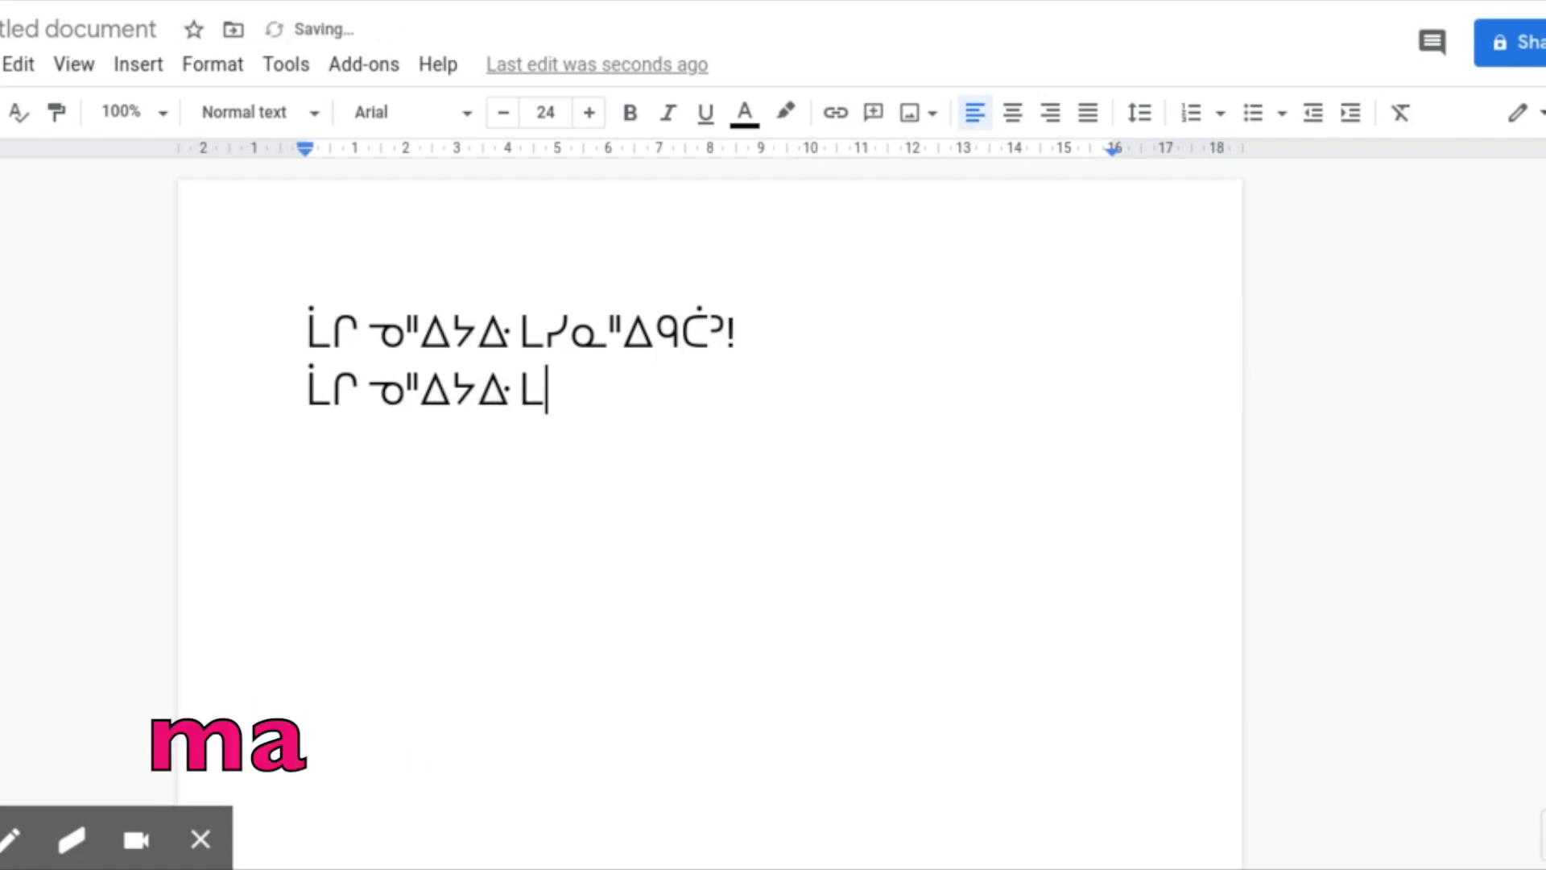
text(ᓯ)
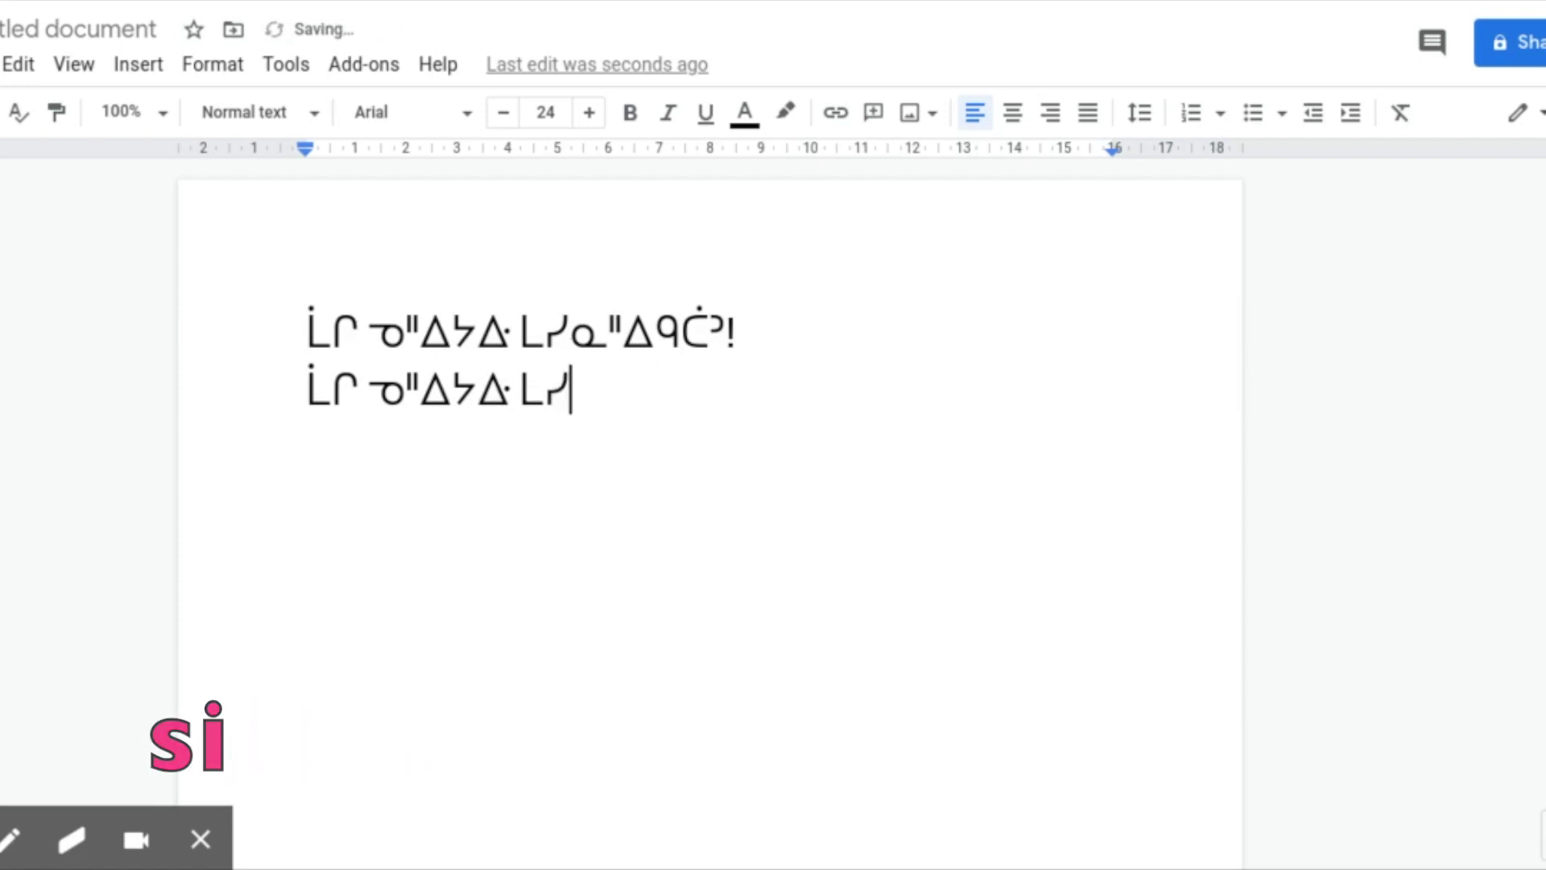
text(ᓇ)
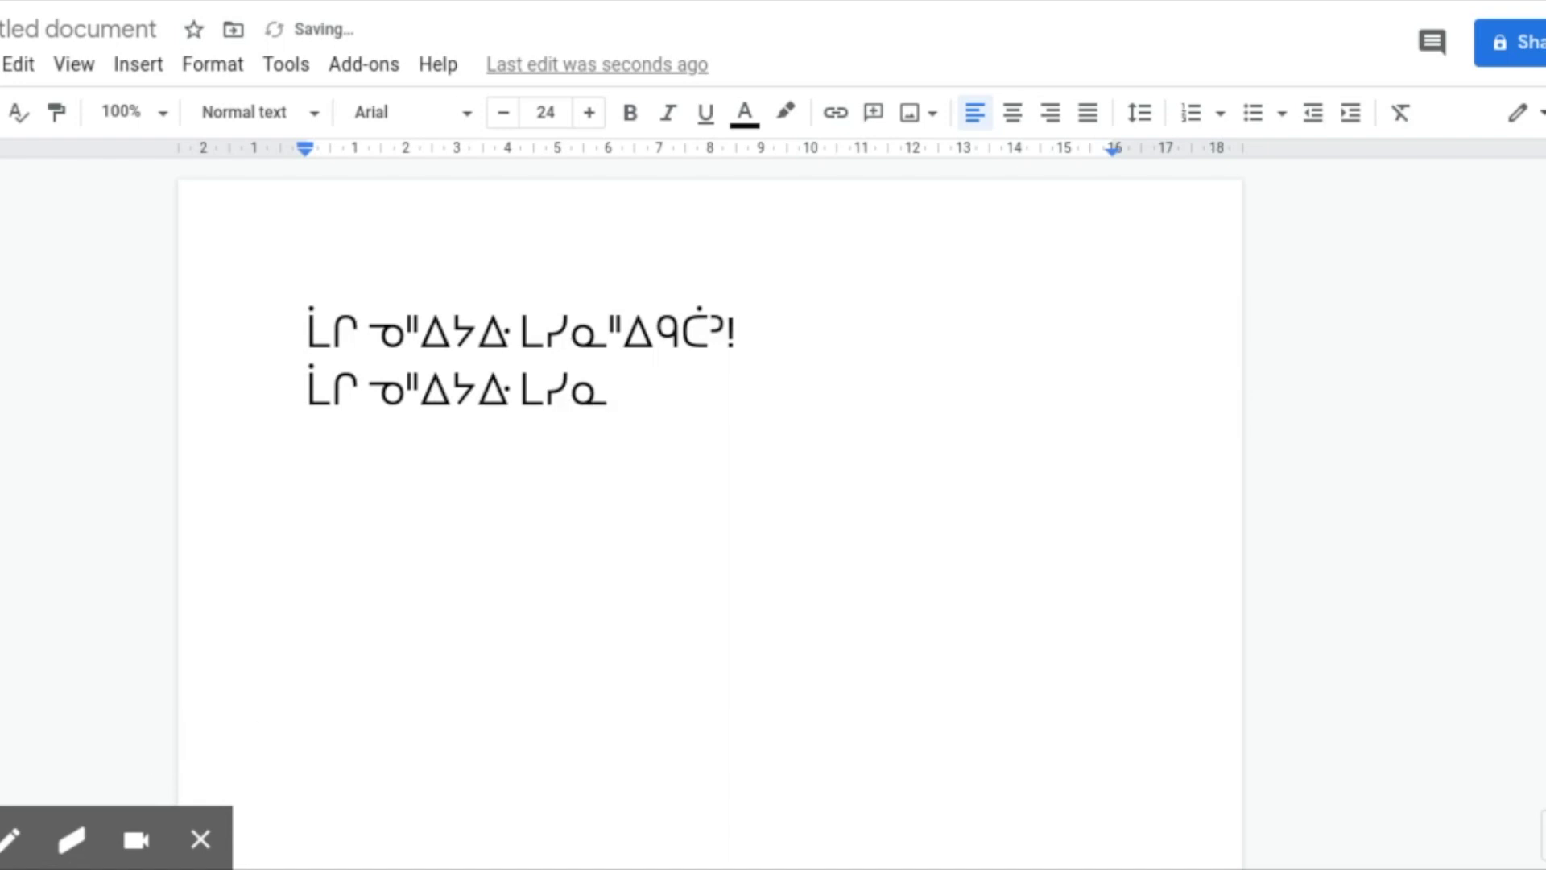
text(ᐦᐃ)
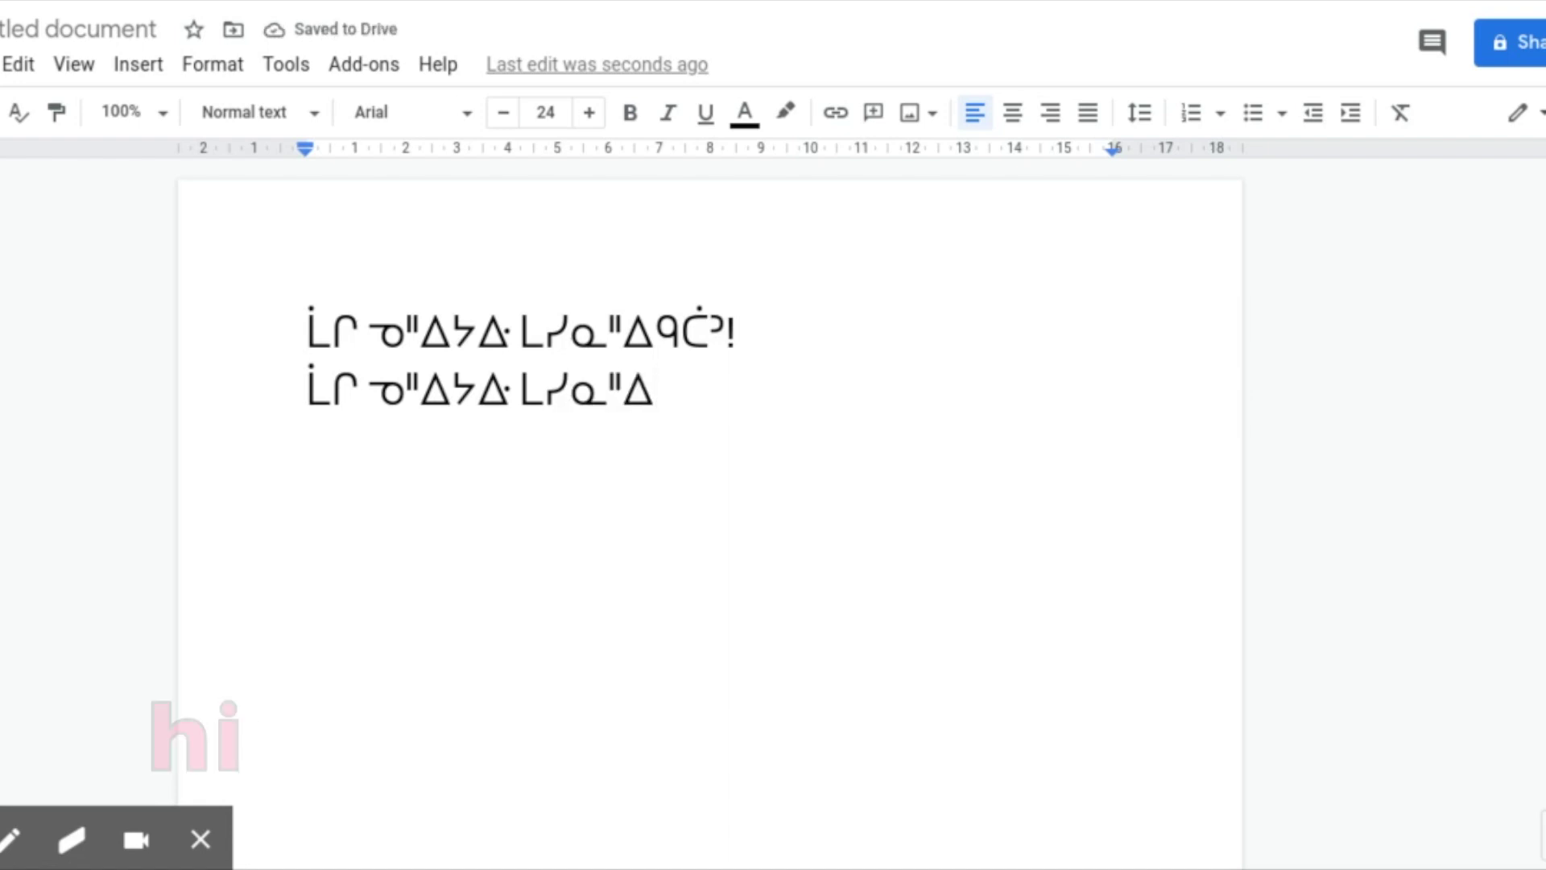
text(ᐠ)
text(ᑫ)
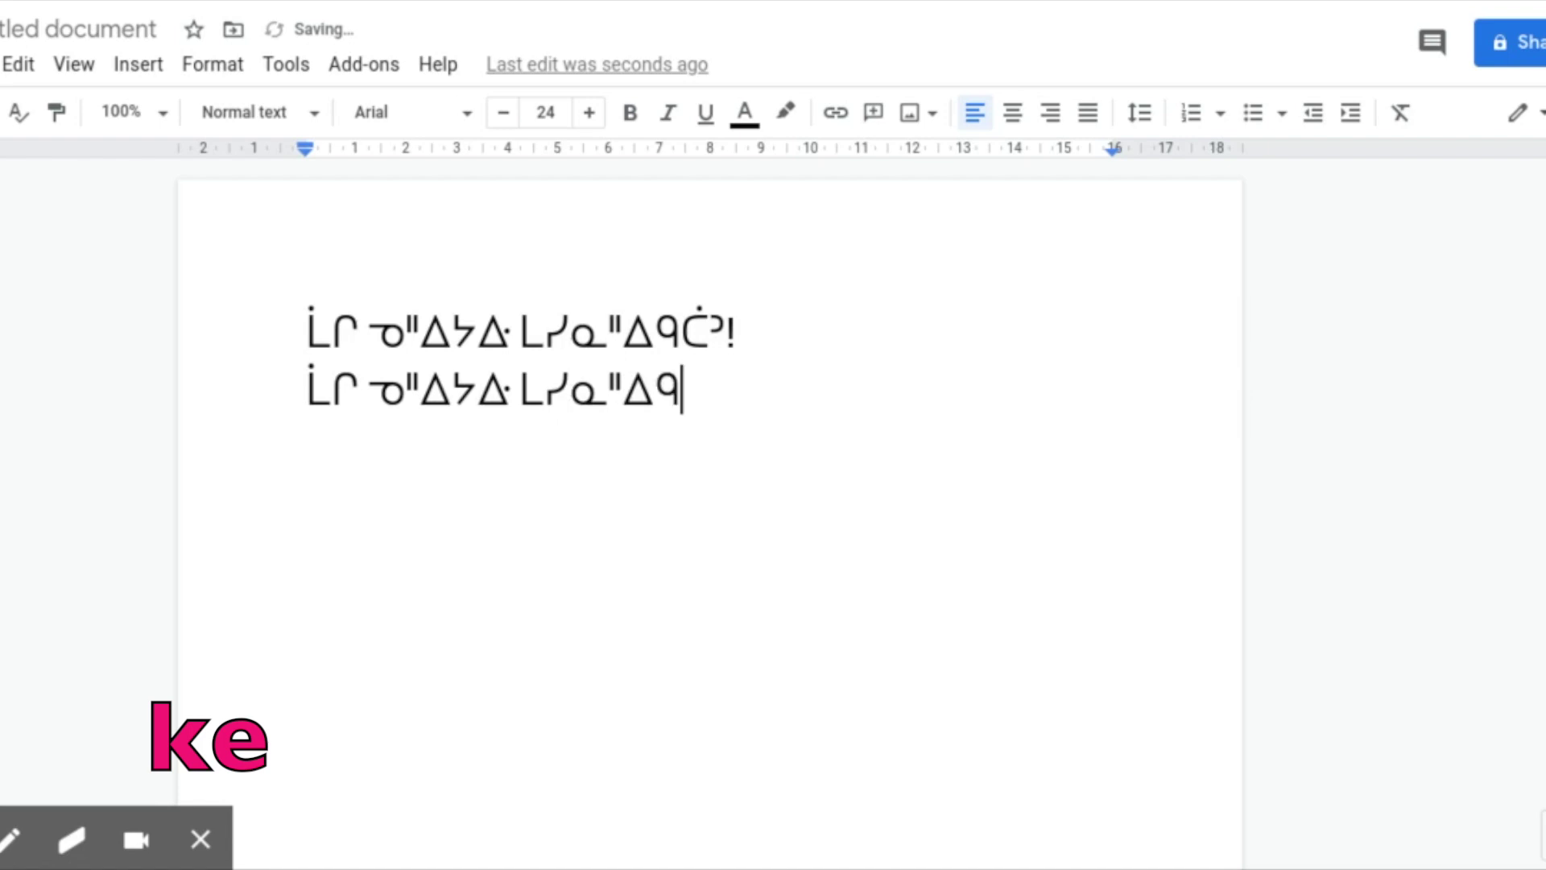
text(ᐟ)
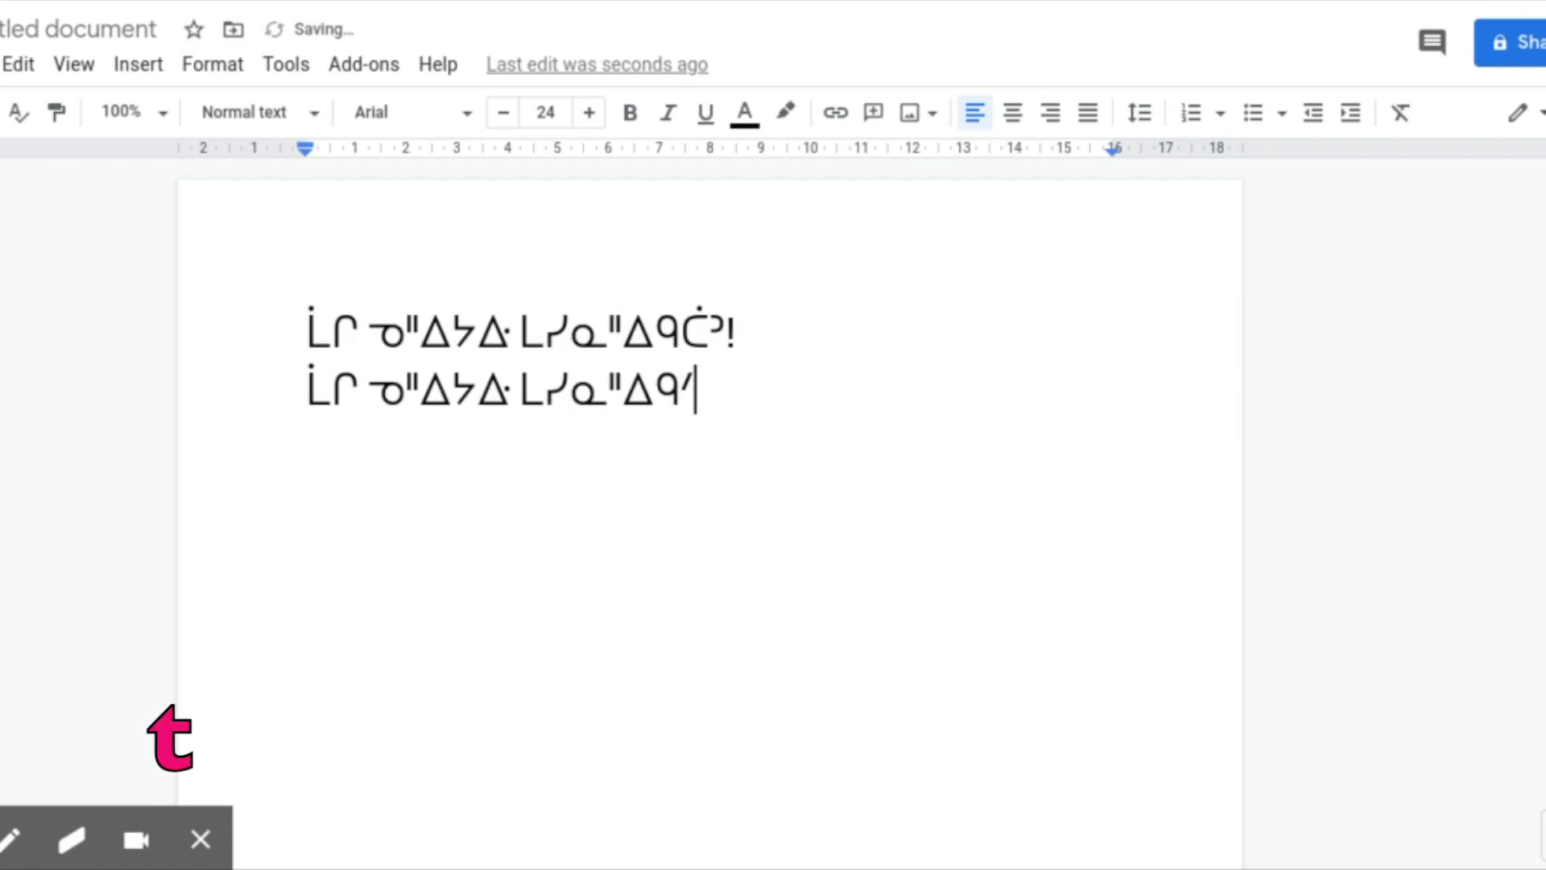
key(BackSpace)
text(ᑕ)
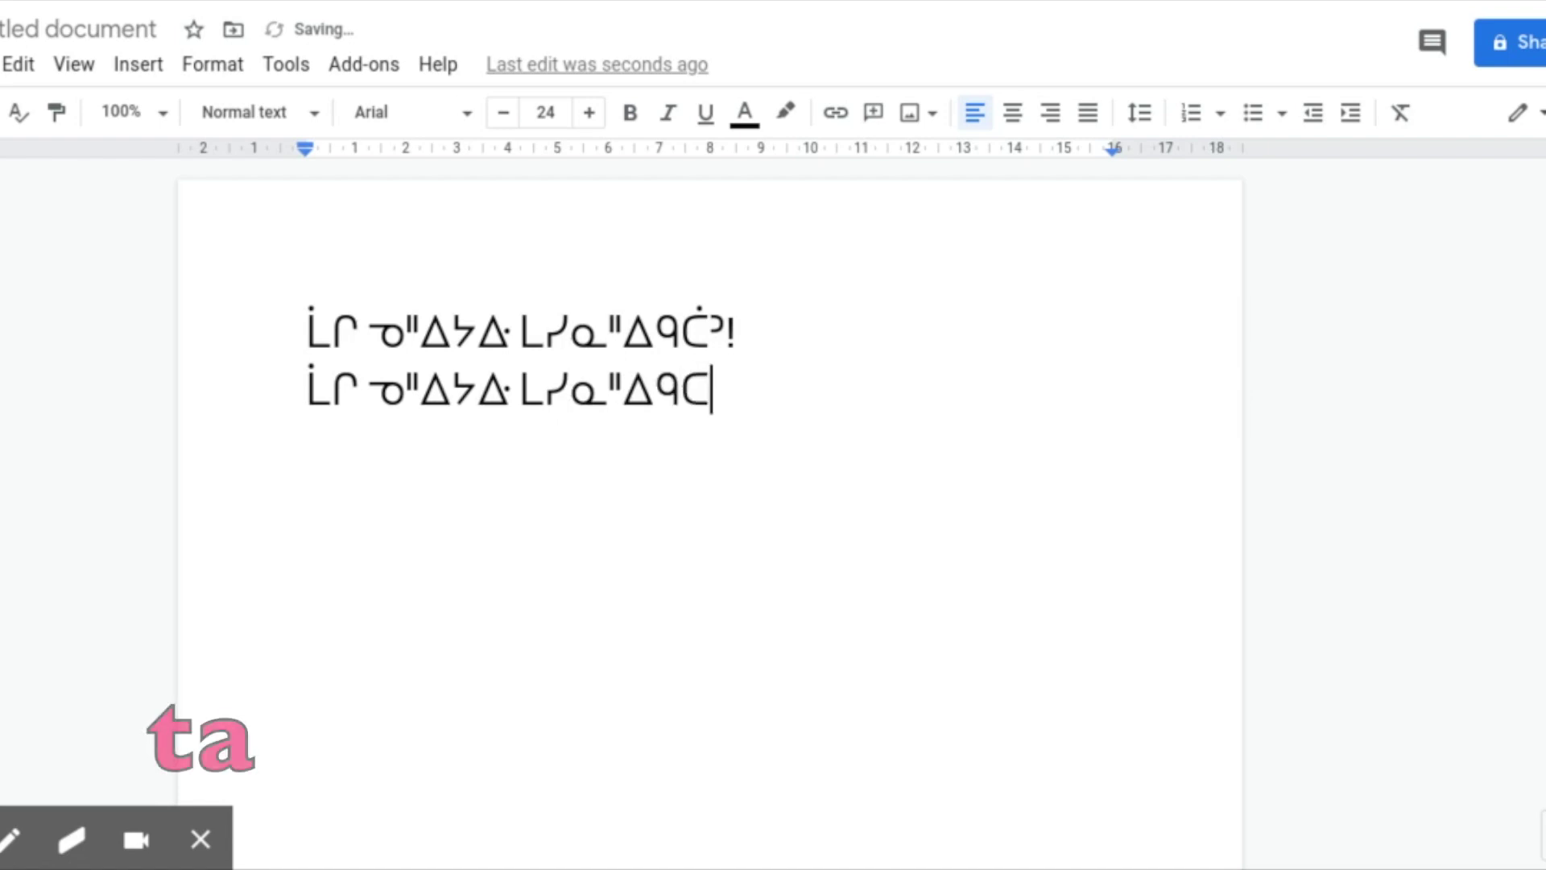
key(BackSpace)
text(ᑖ)
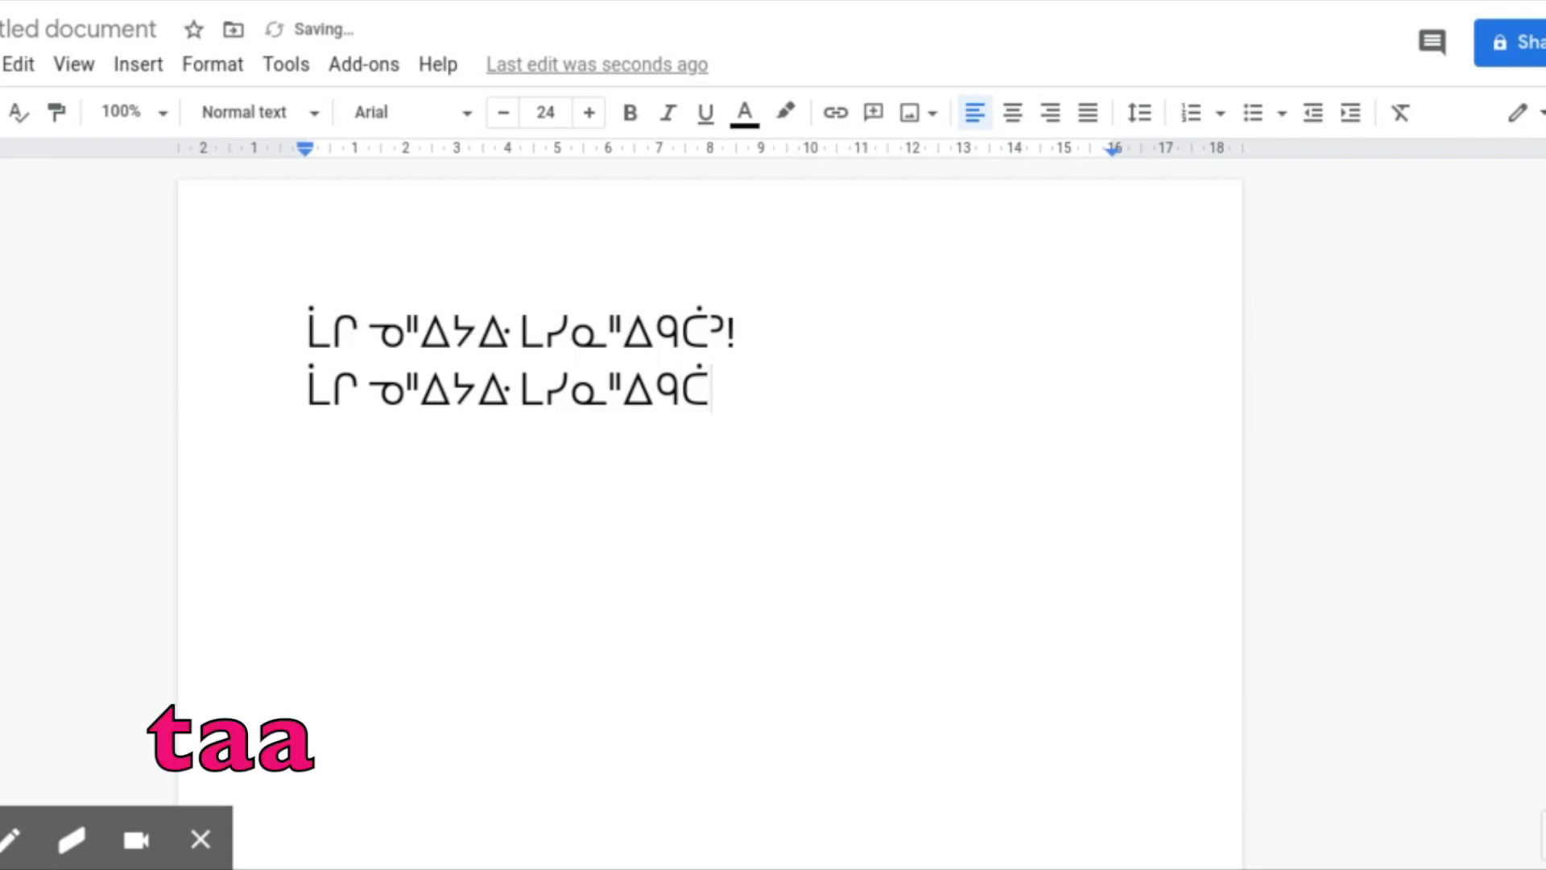
text(ᐣ)
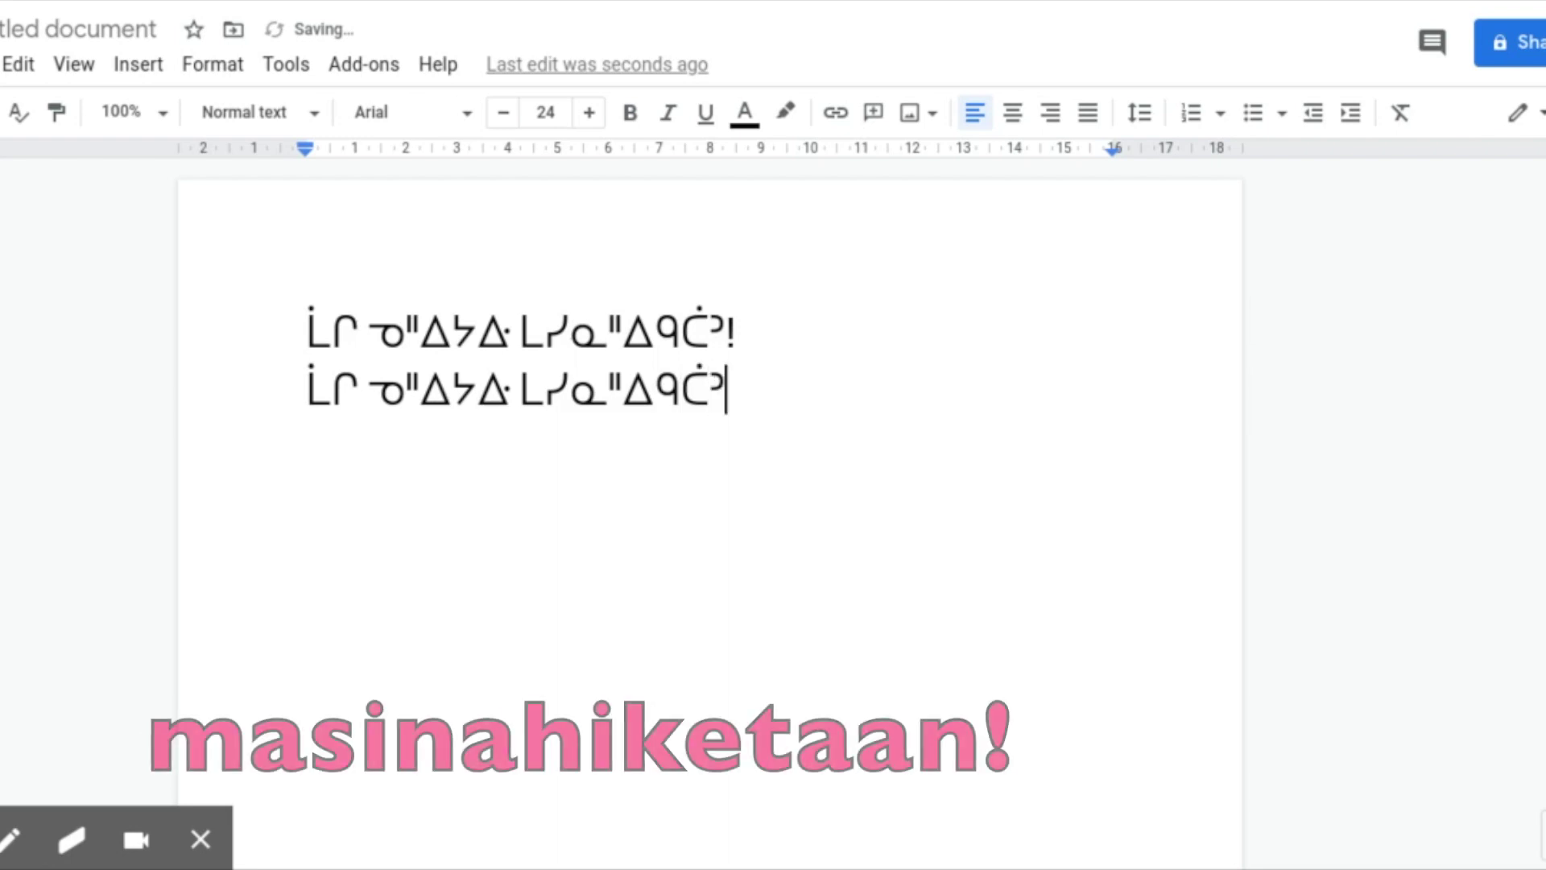
text(!)
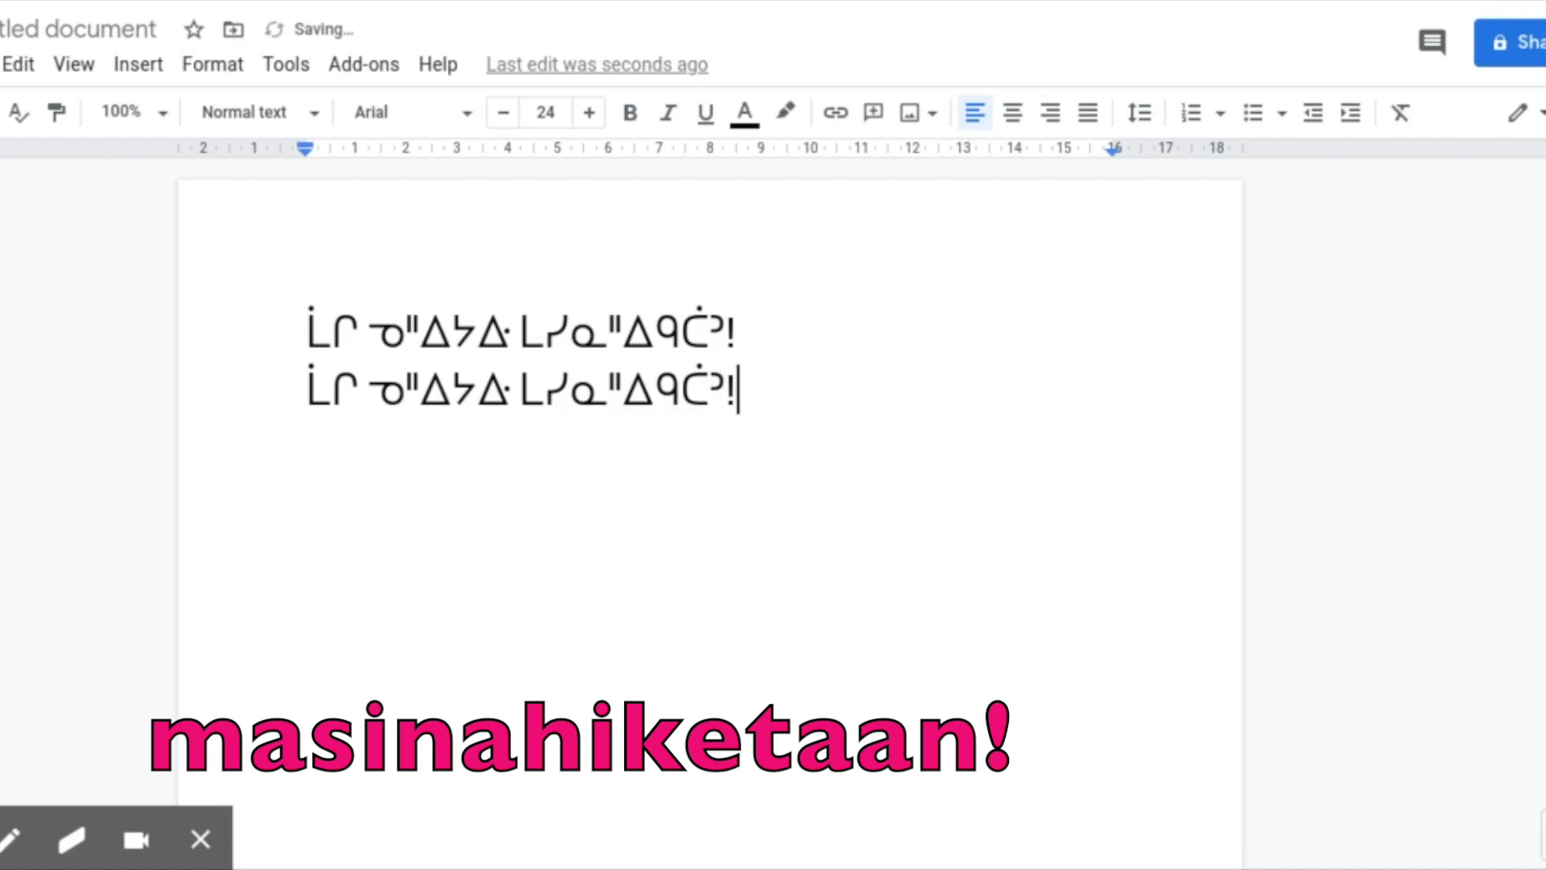
key(Return)
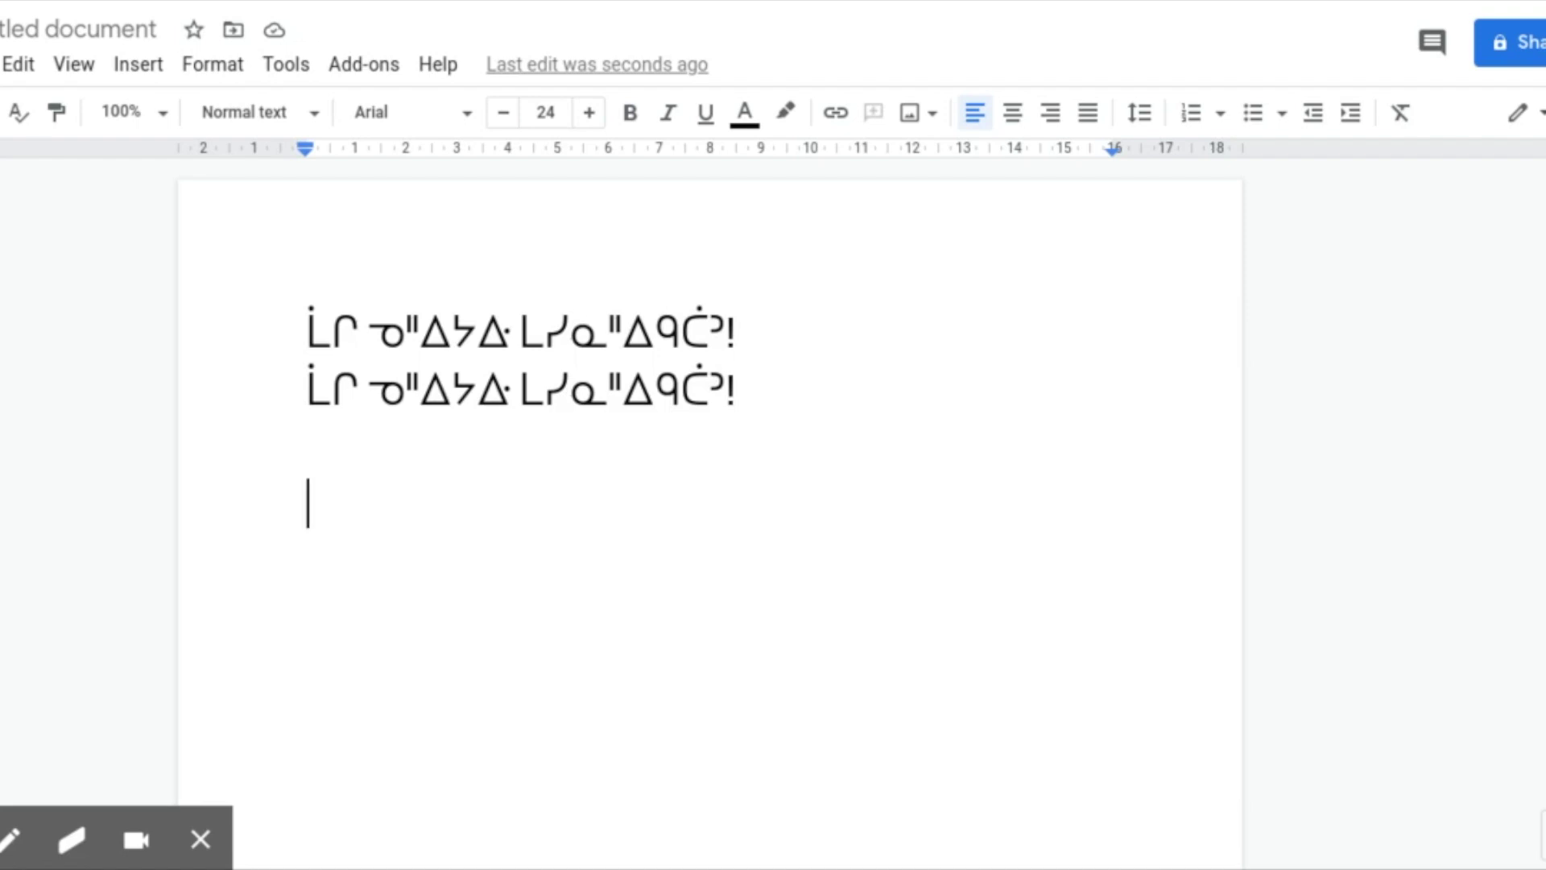
- Erase the mistyped syllabics and begin the third line with ᐁ
text(ᐁᐠ)
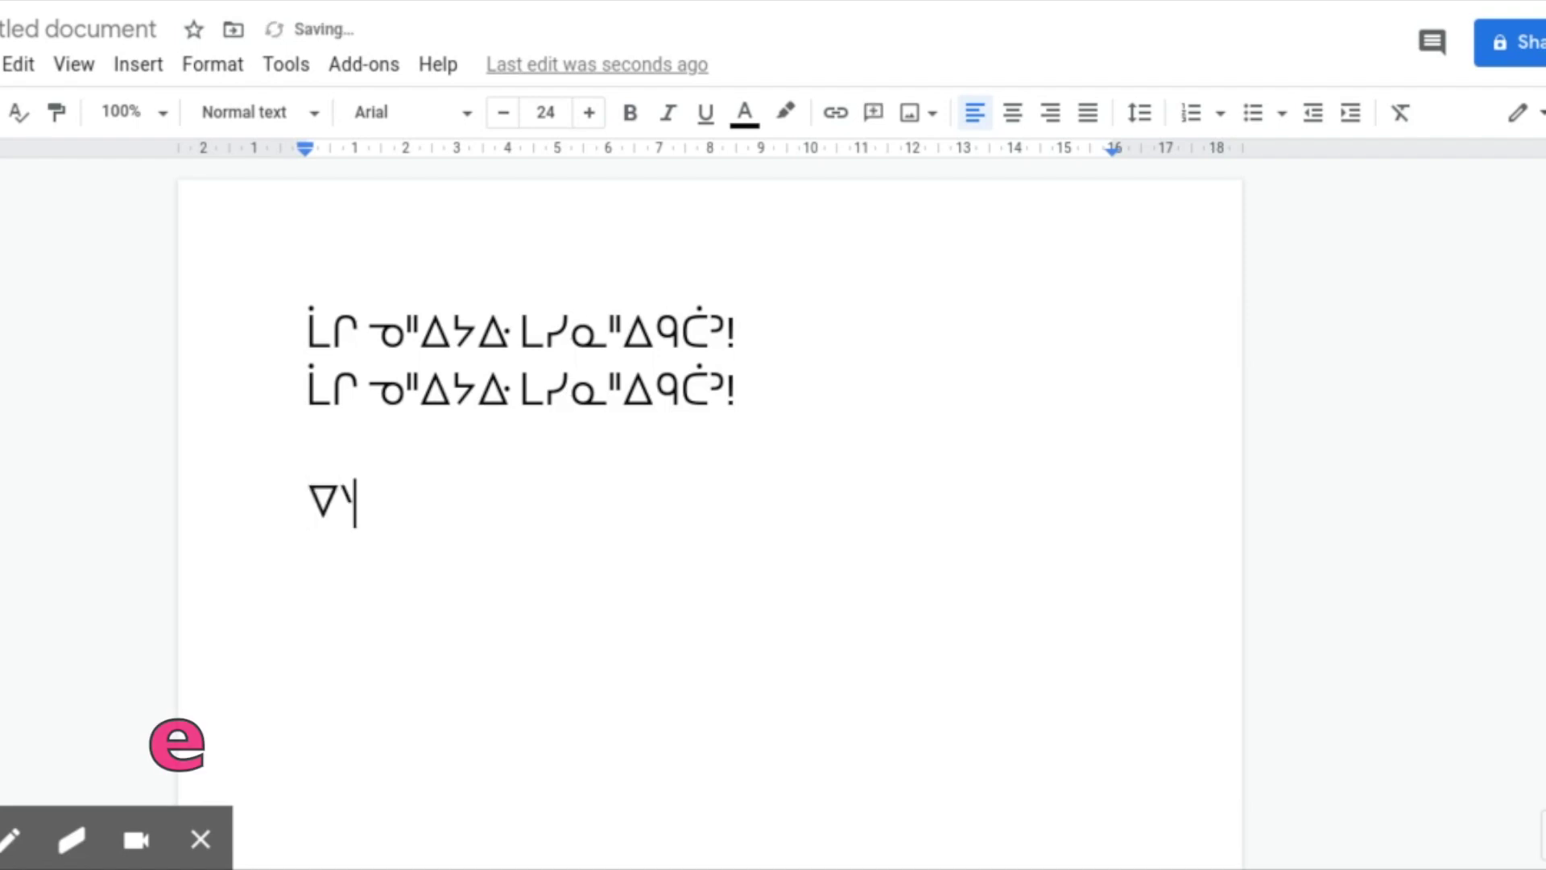
text(ᐤa)
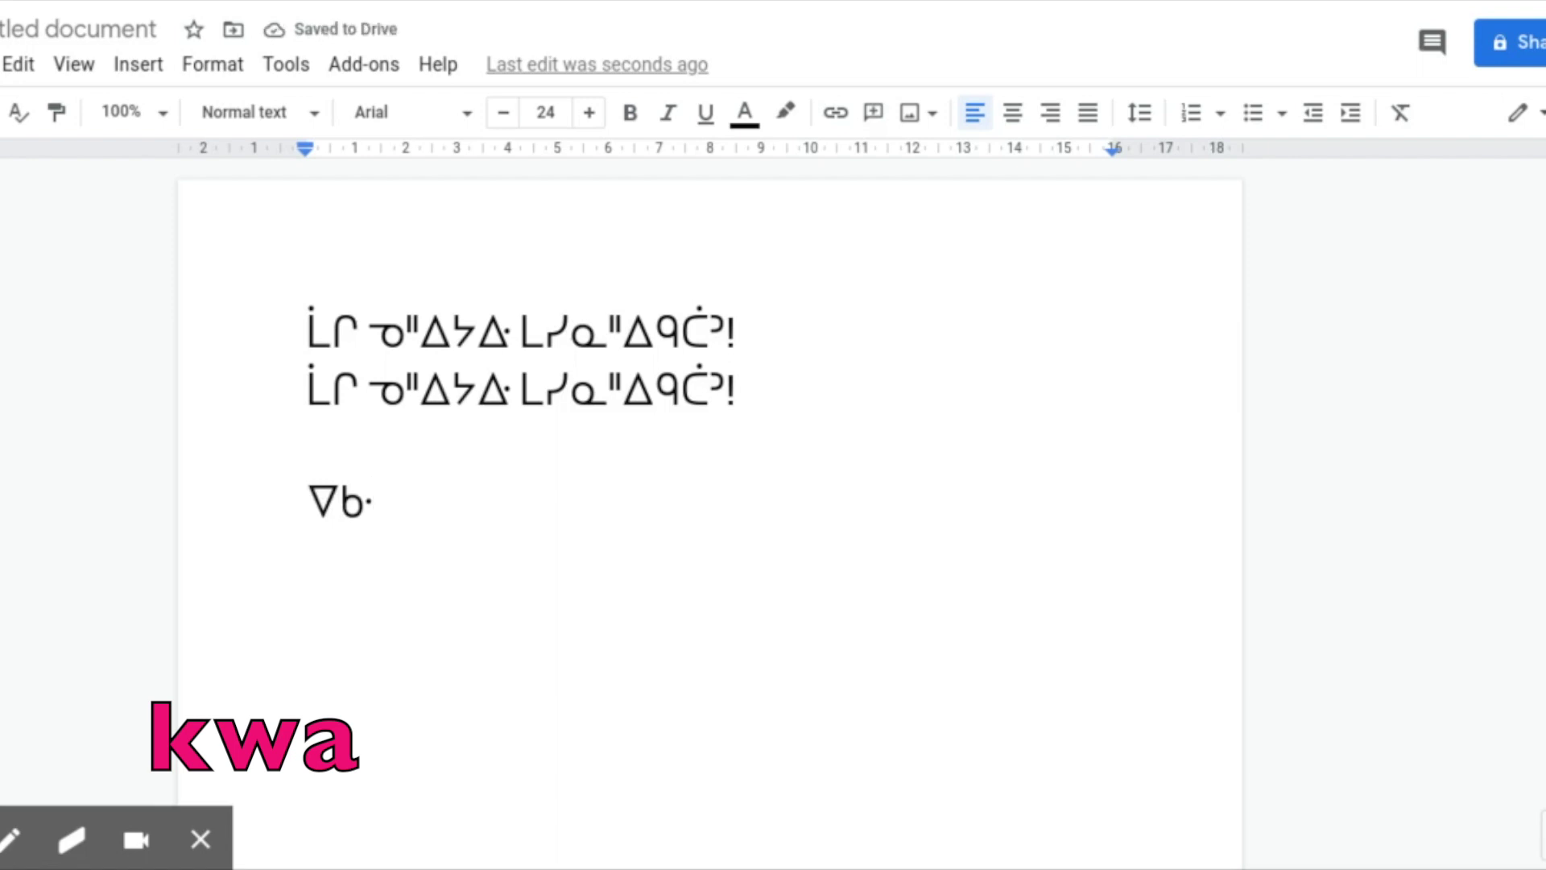
key(BackSpace)
key(BackSpace)
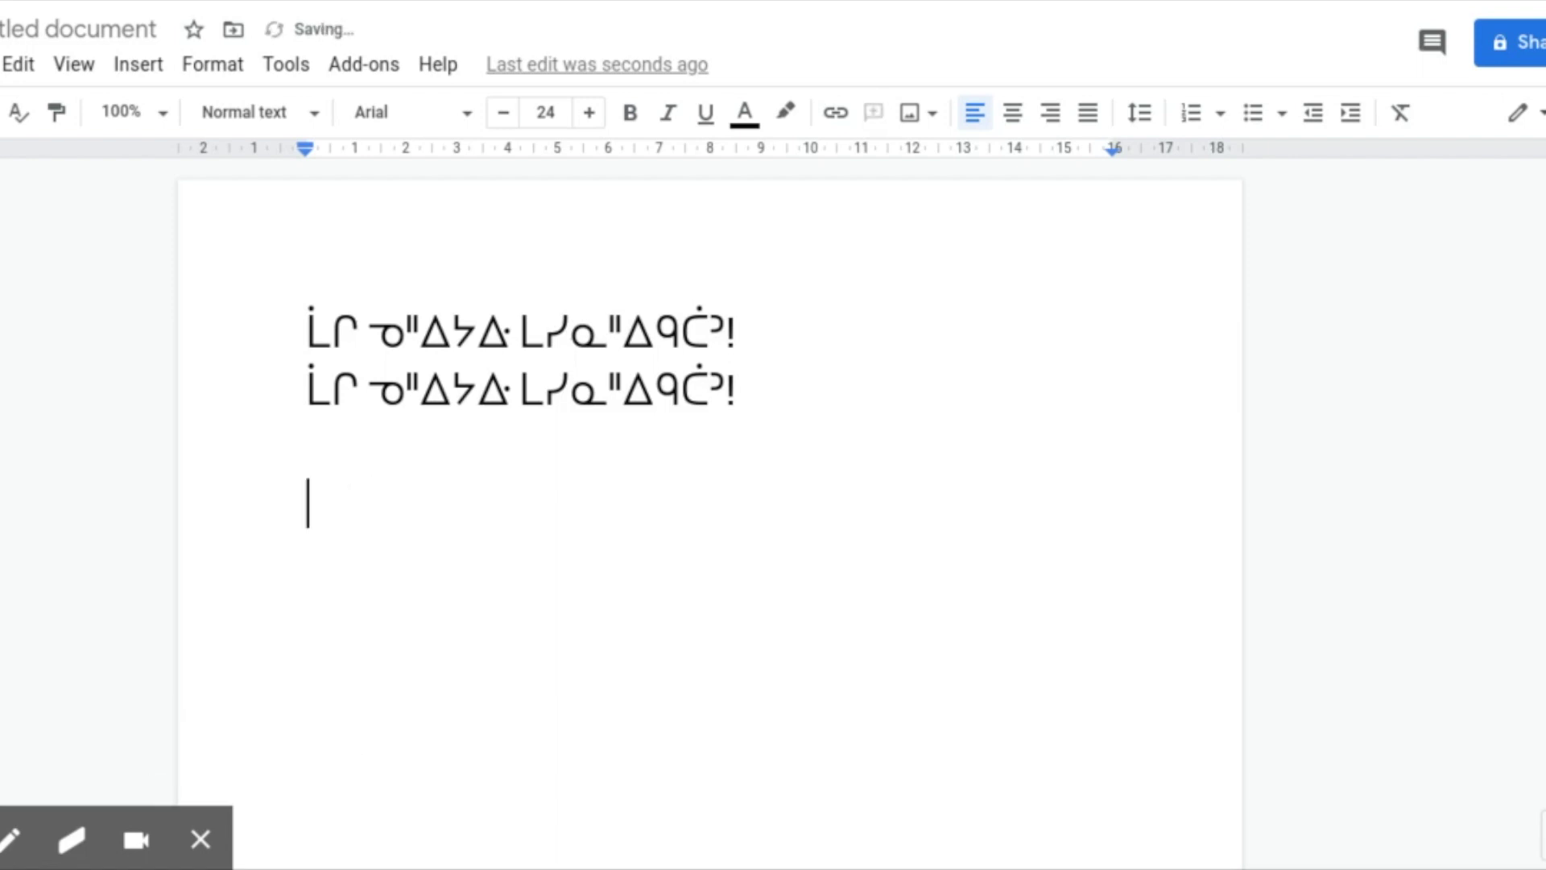
text(e)
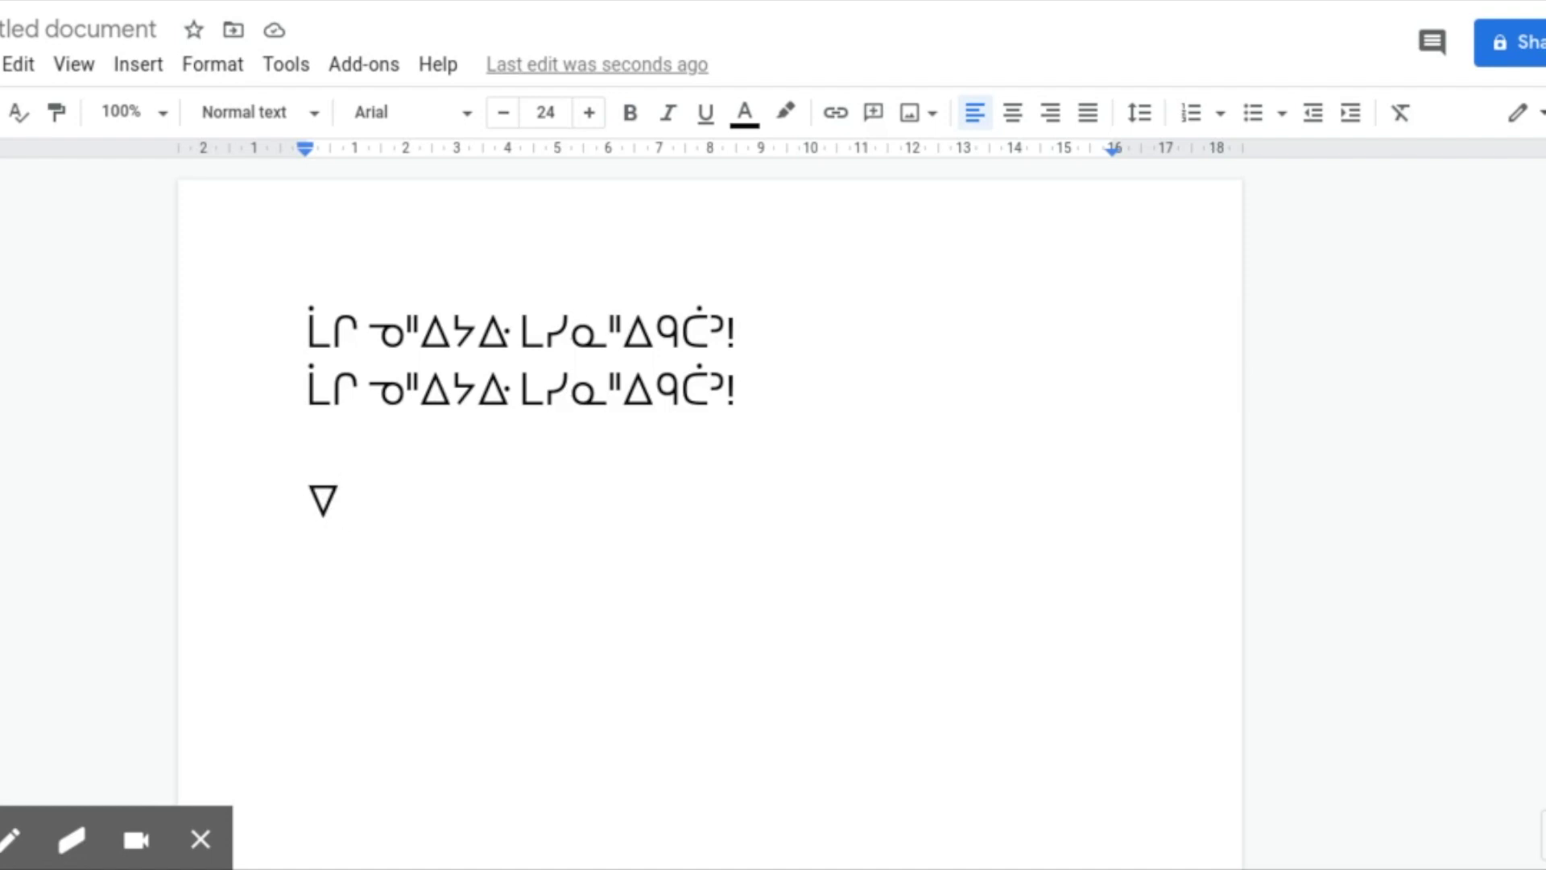
- Clear the practice words from the third line and restart it with ᑭ
text(kwa)
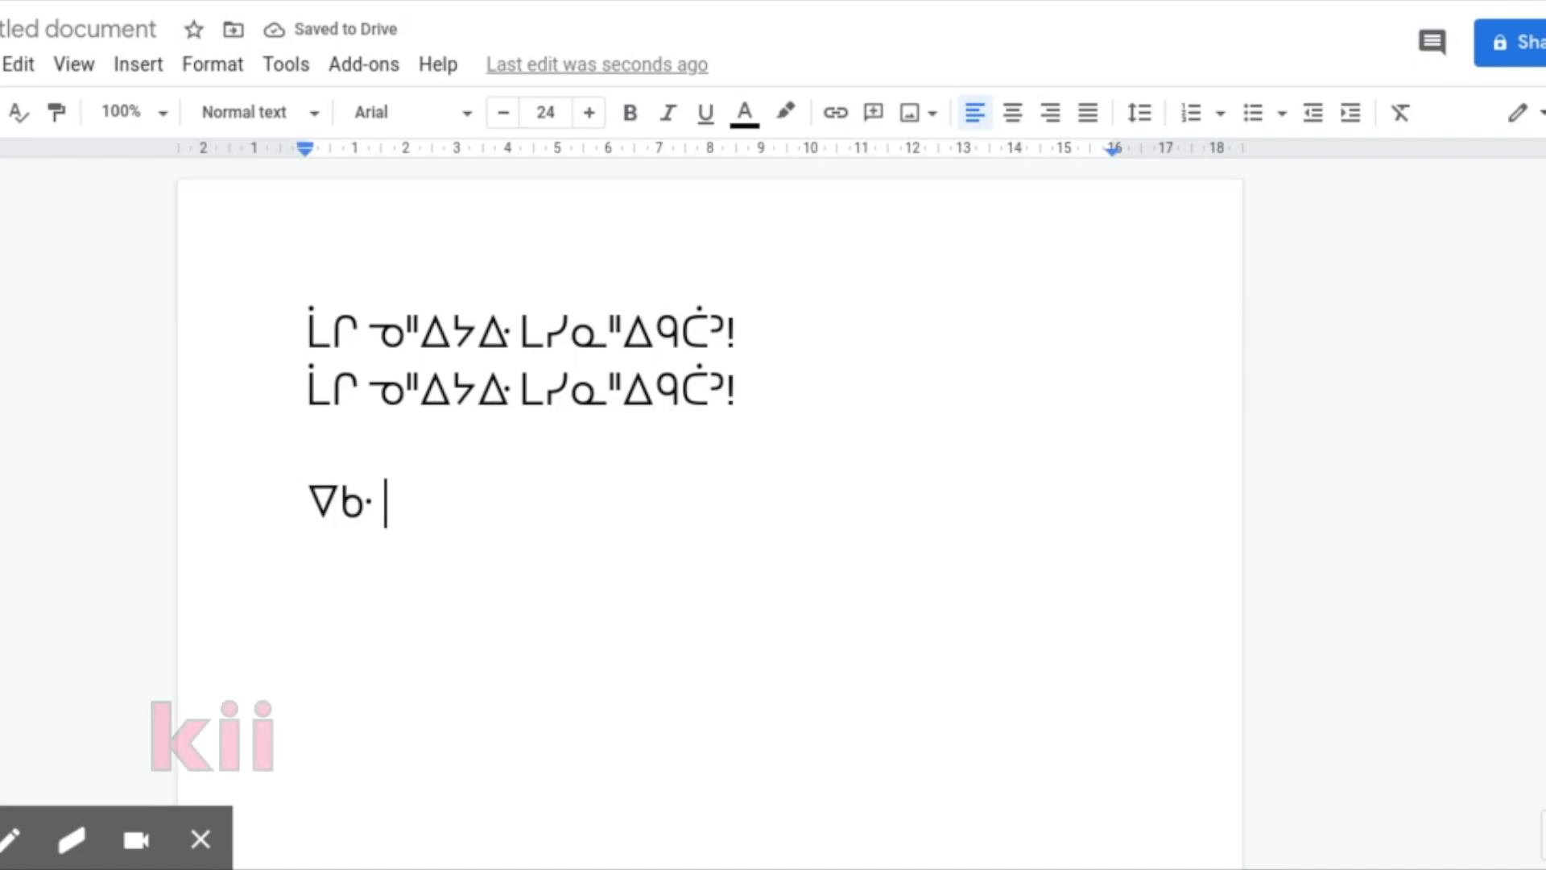
text( ᑭ)
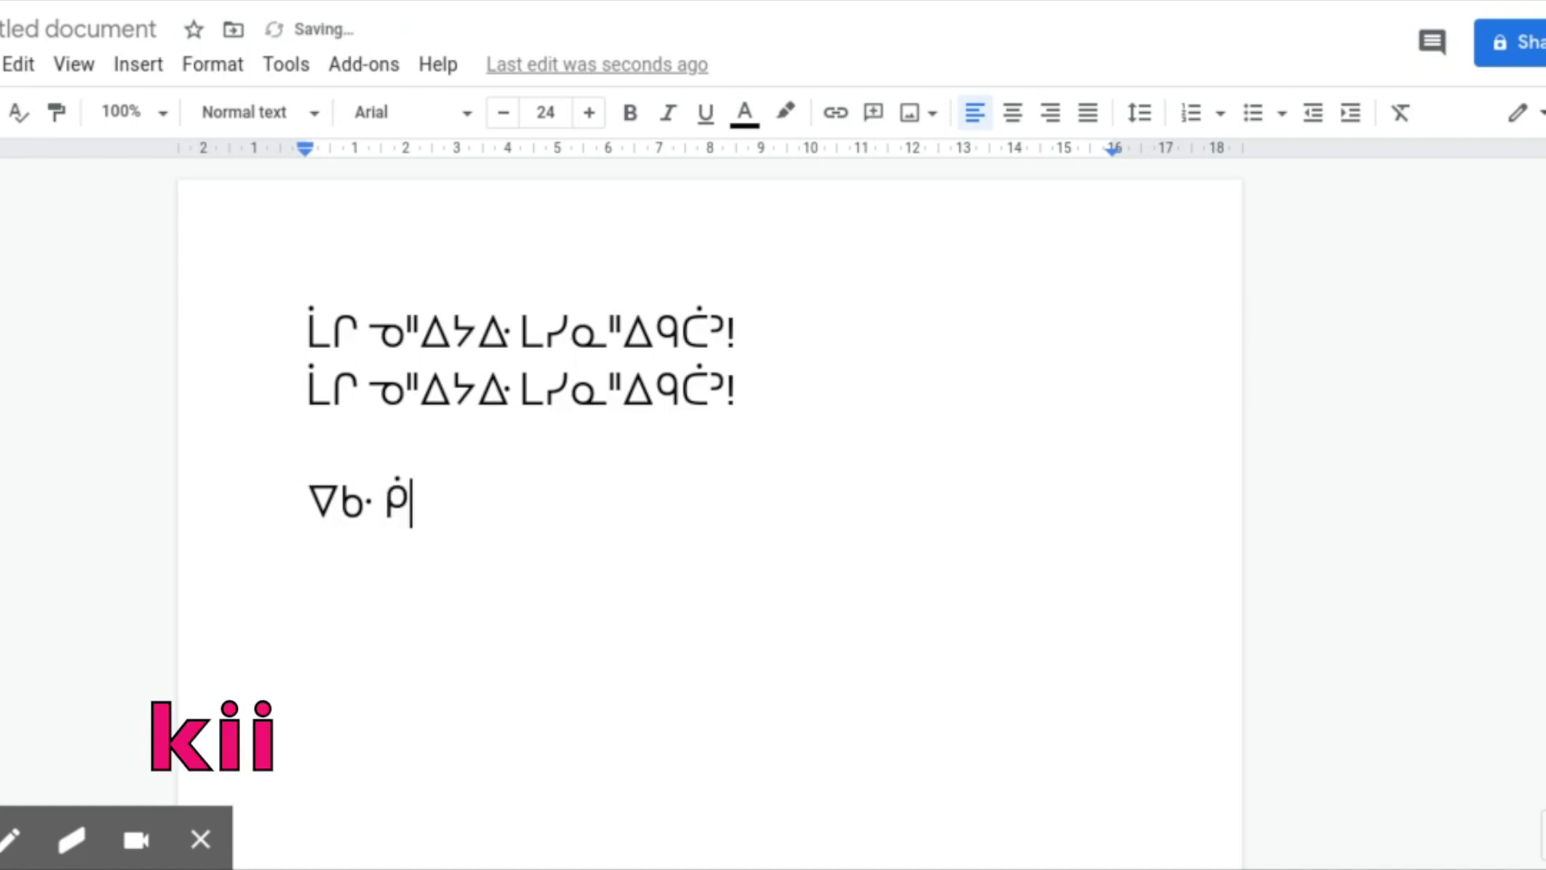
text(ᑲᐧᐩ)
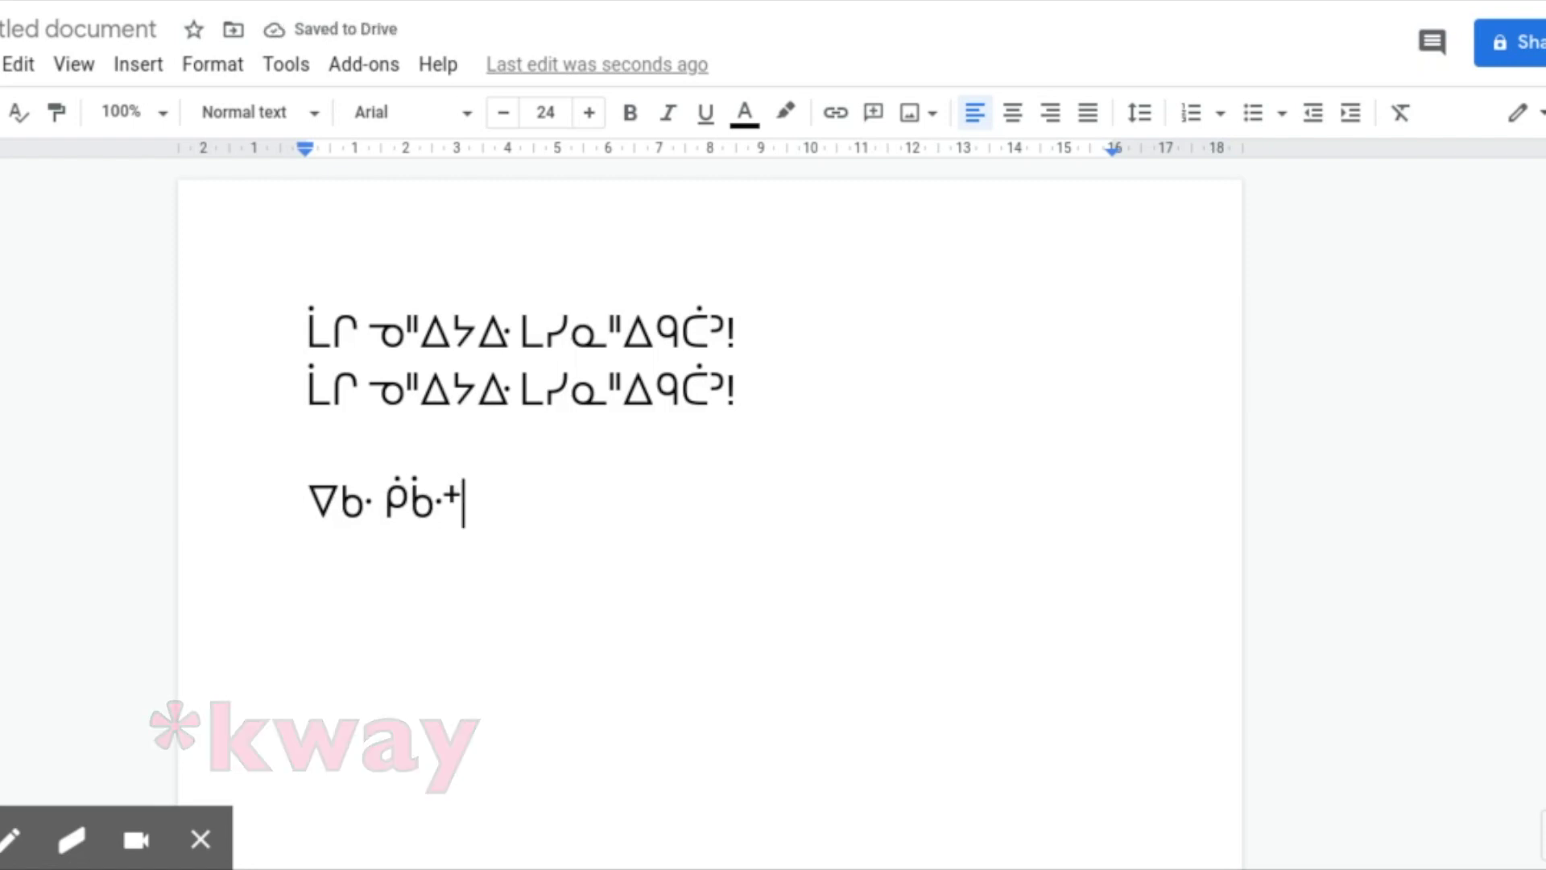
key(BackSpace)
key(BackSpace)
key(BackSpace)
key(BackSpace)
key(BackSpace)
key(BackSpace)
key(BackSpace)
key(BackSpace)
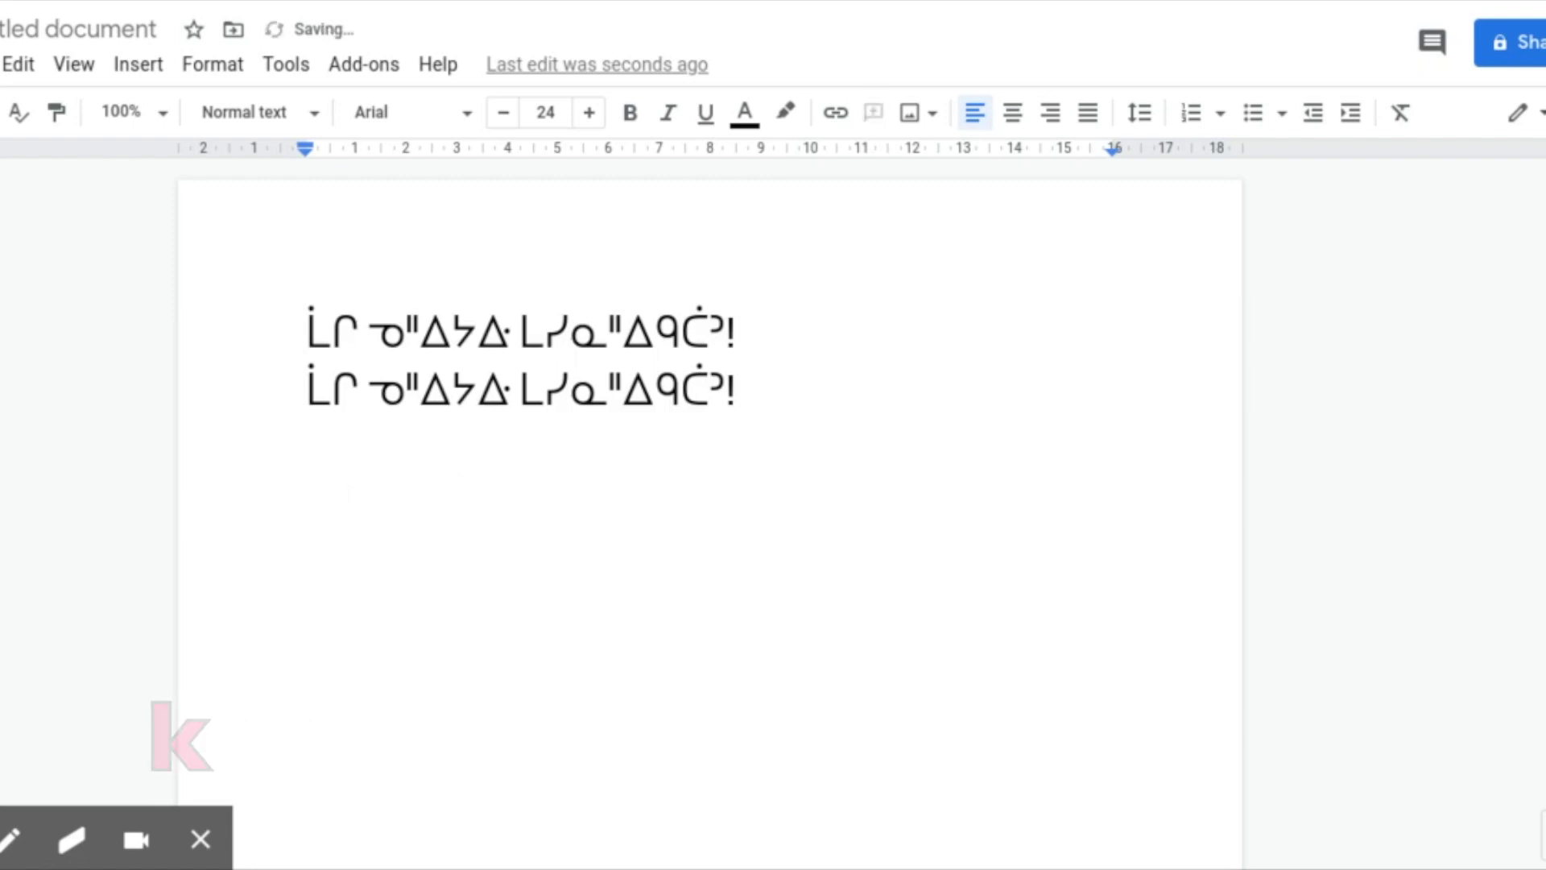
text(ᐠi)
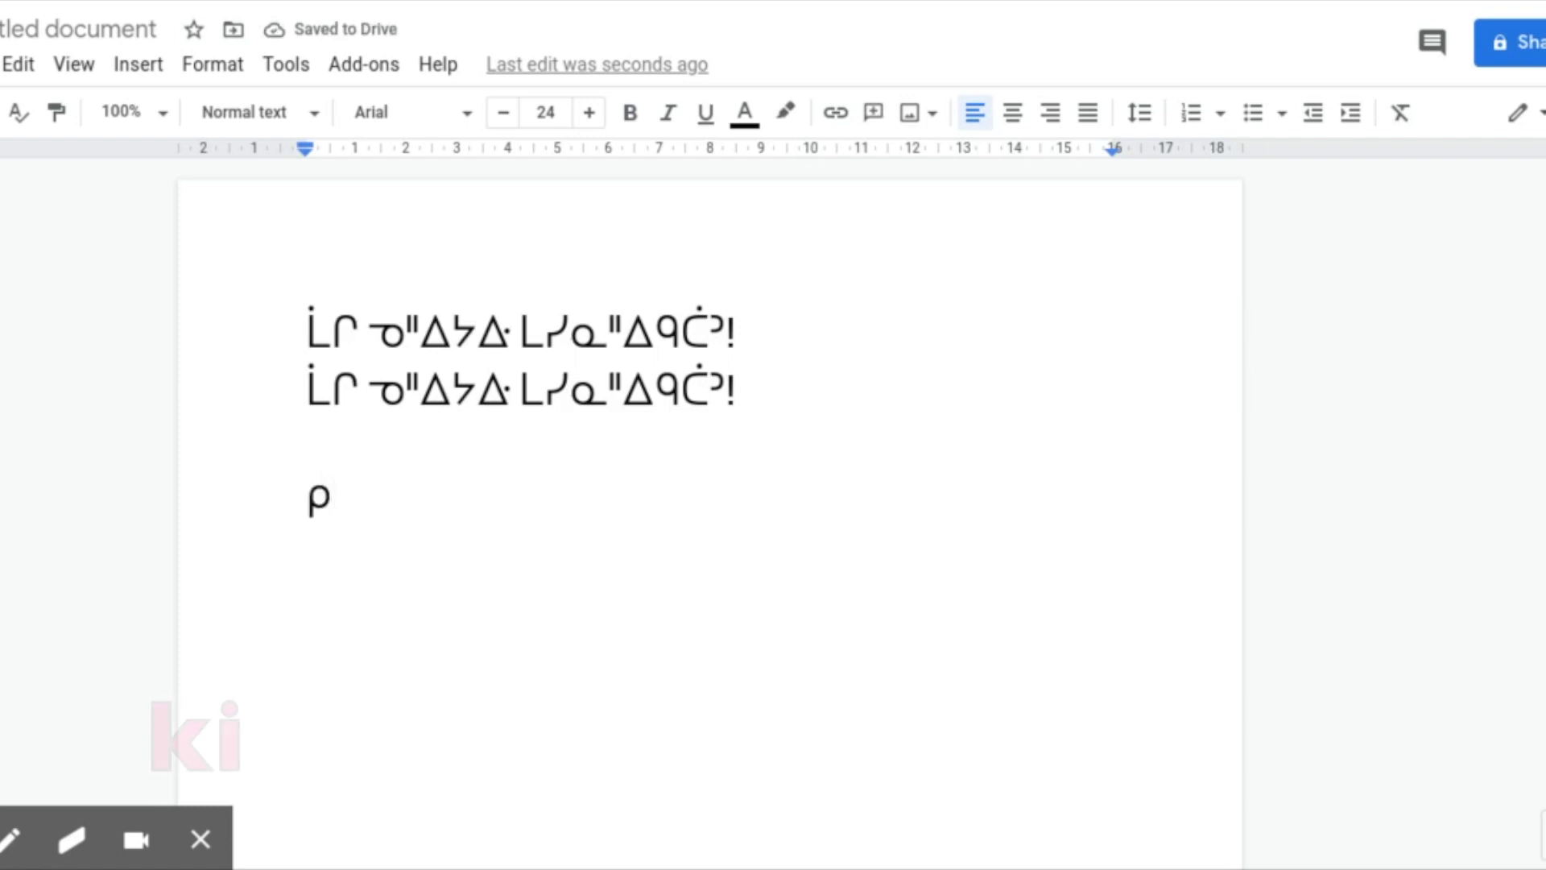
text(i)
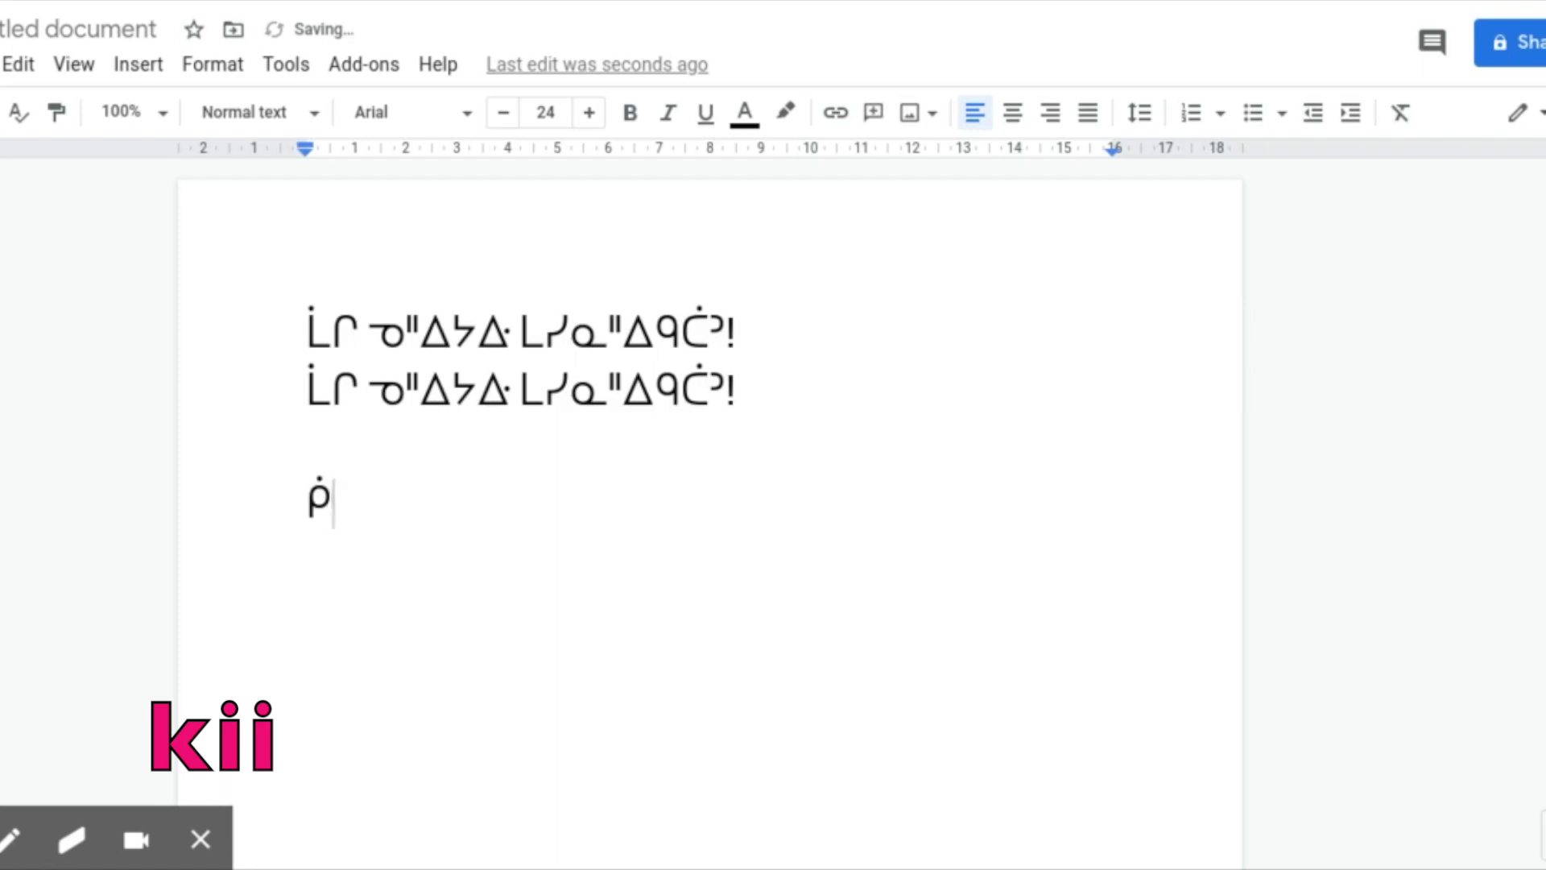
text(ᐠ)
- Spell kiikway after ᑮ with ᑲᐧ plus y and x finals, then start a new line
key(BackSpace)
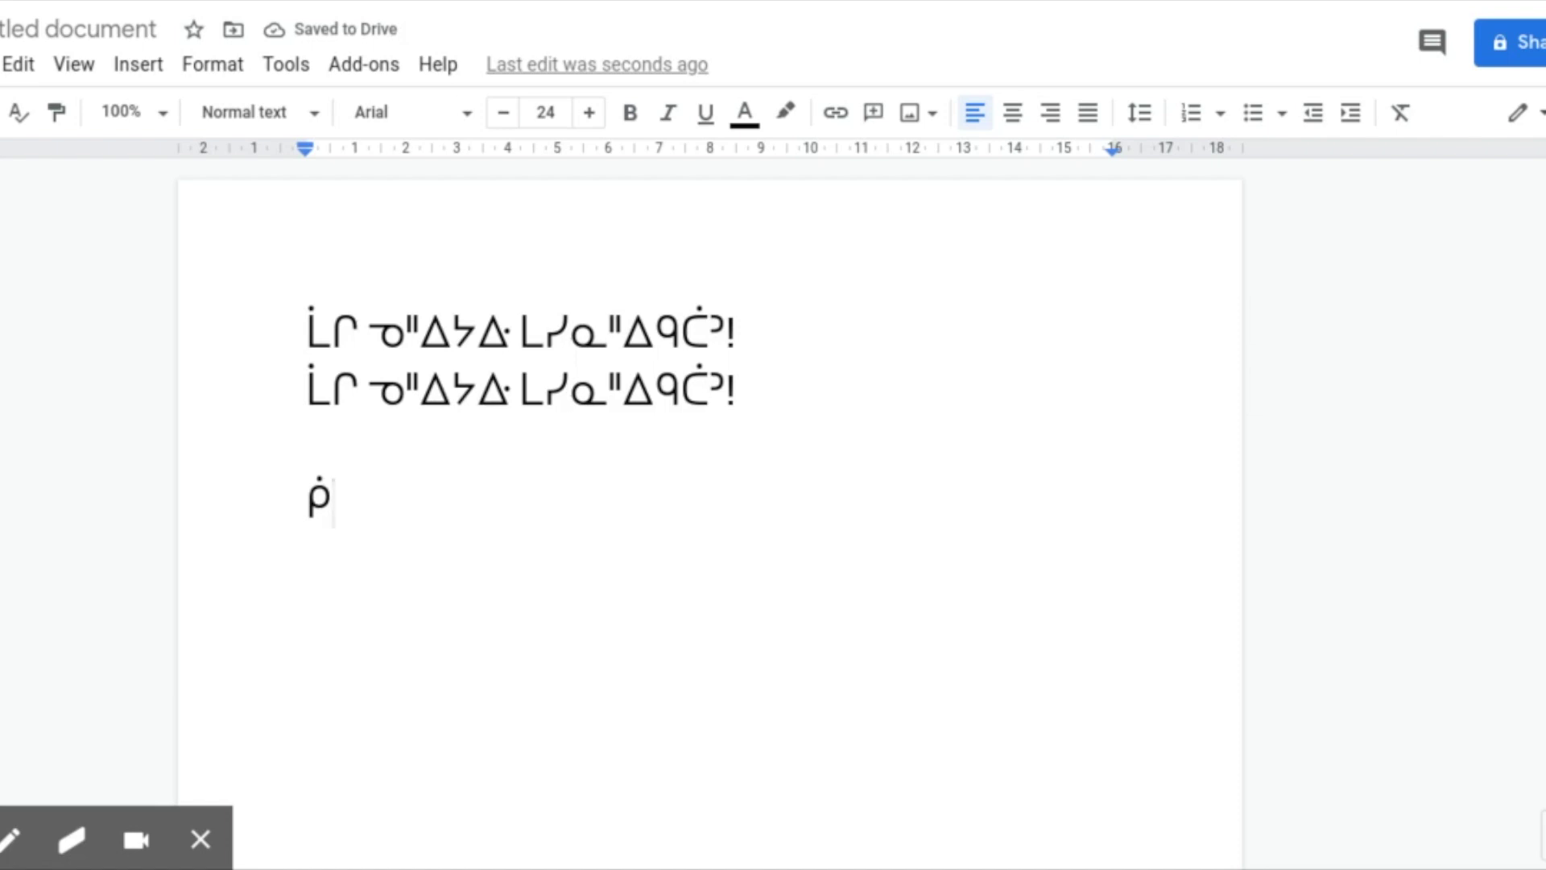
text(ᑿ)
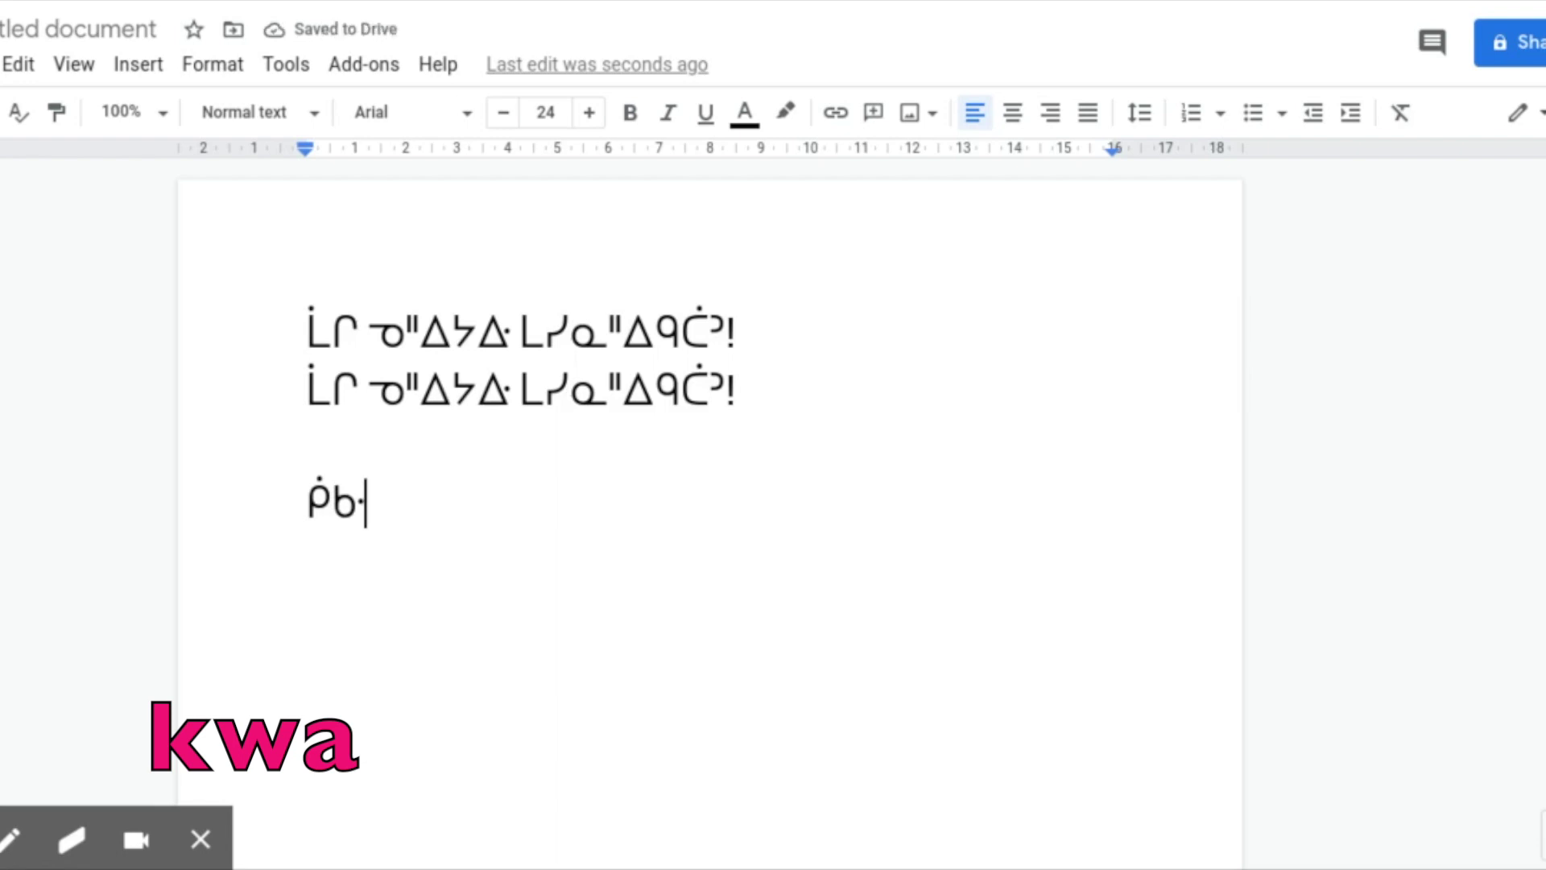
text(a)
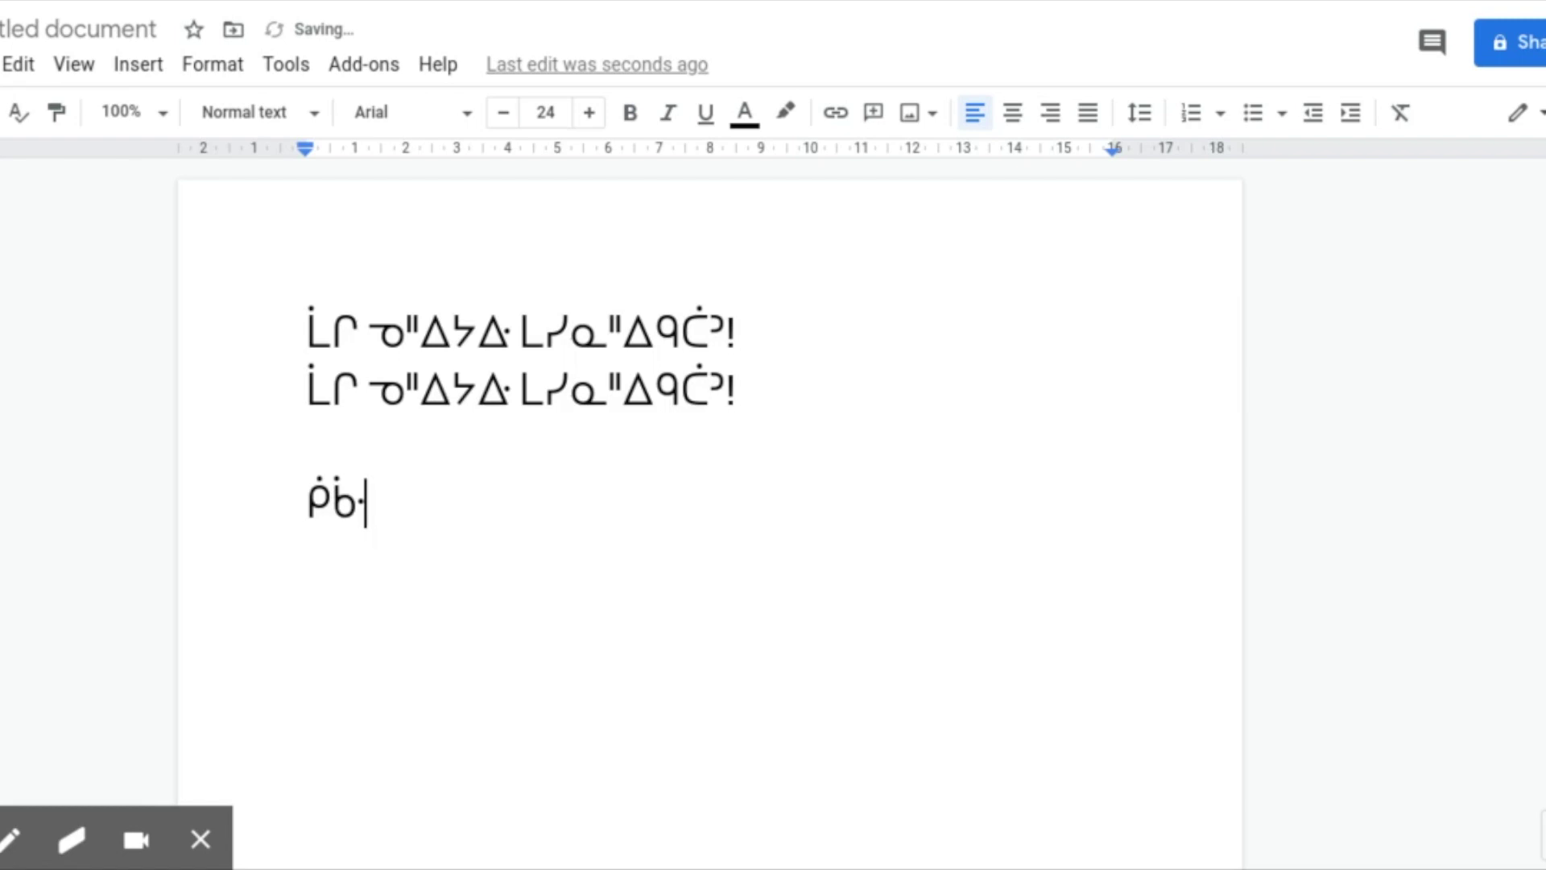
key(BackSpace)
text(ᐠᐤa)
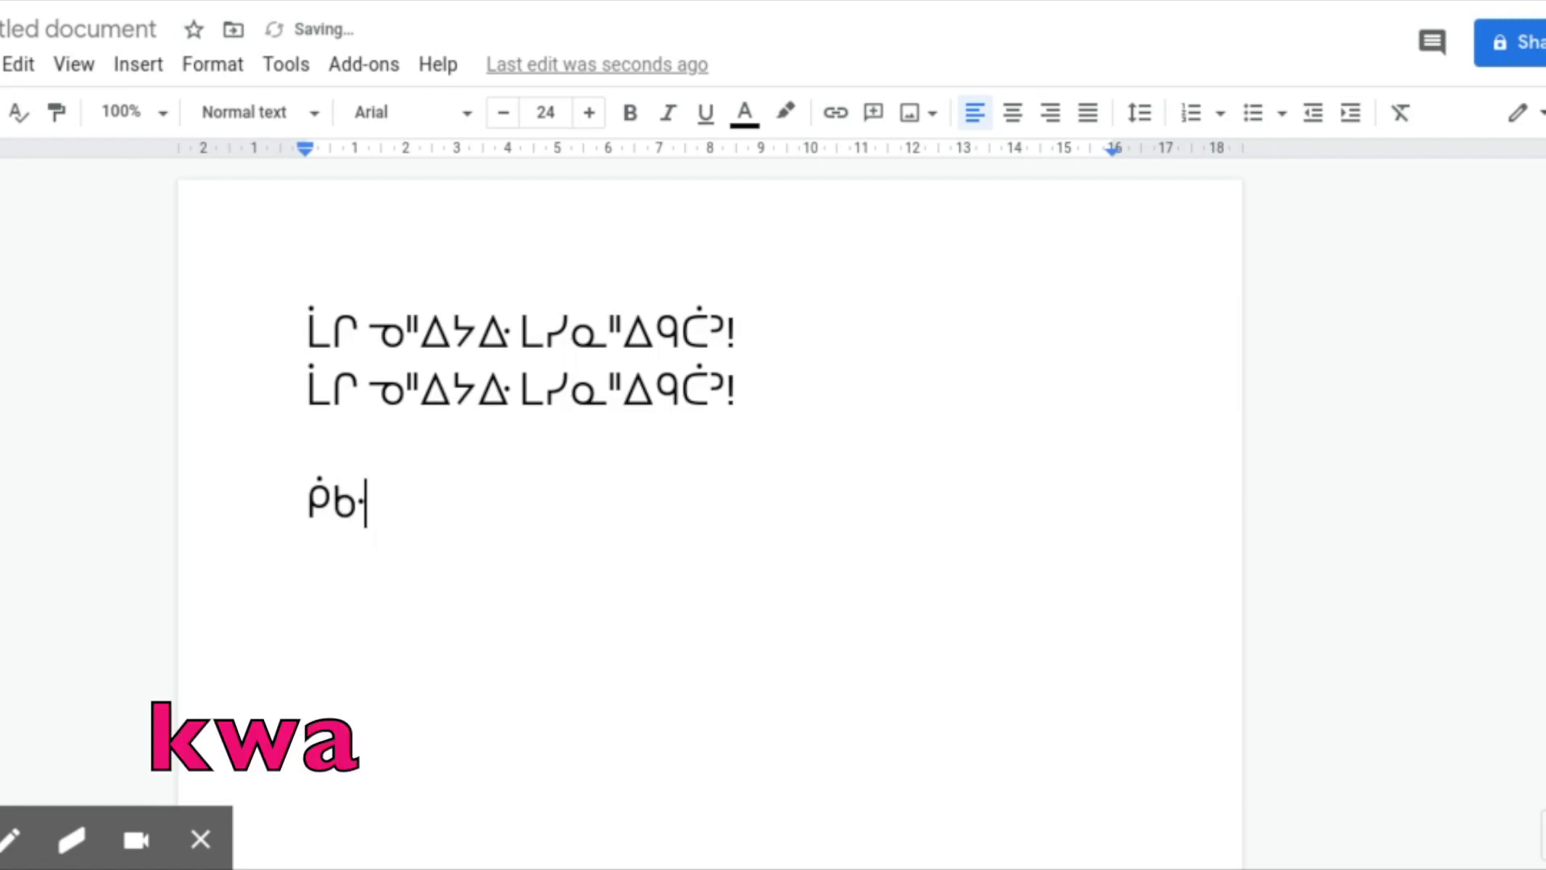
text(y)
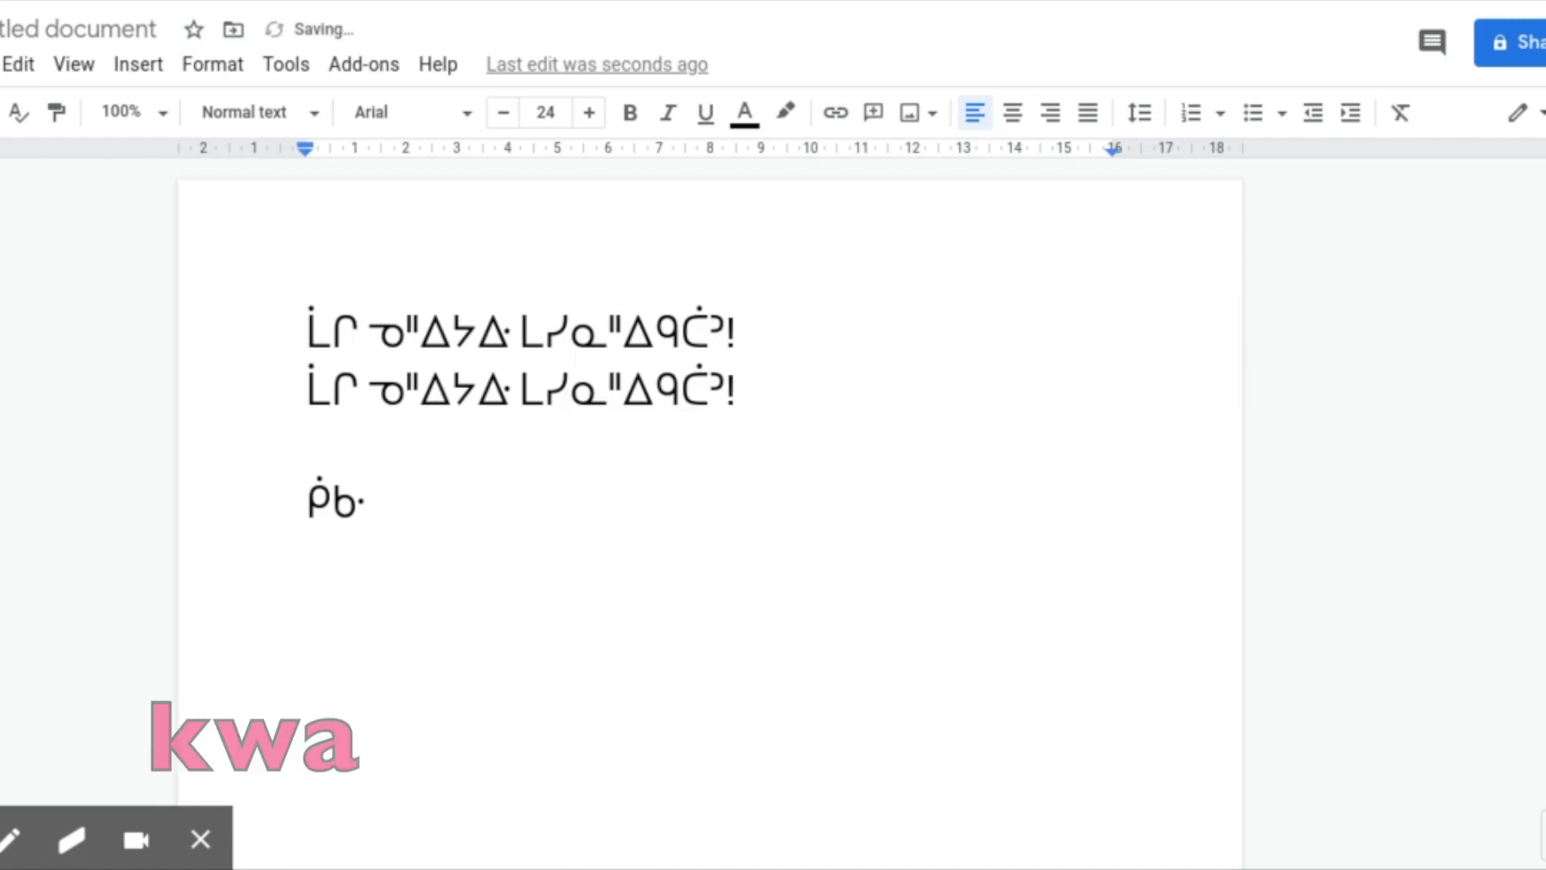
text(ᕁ)
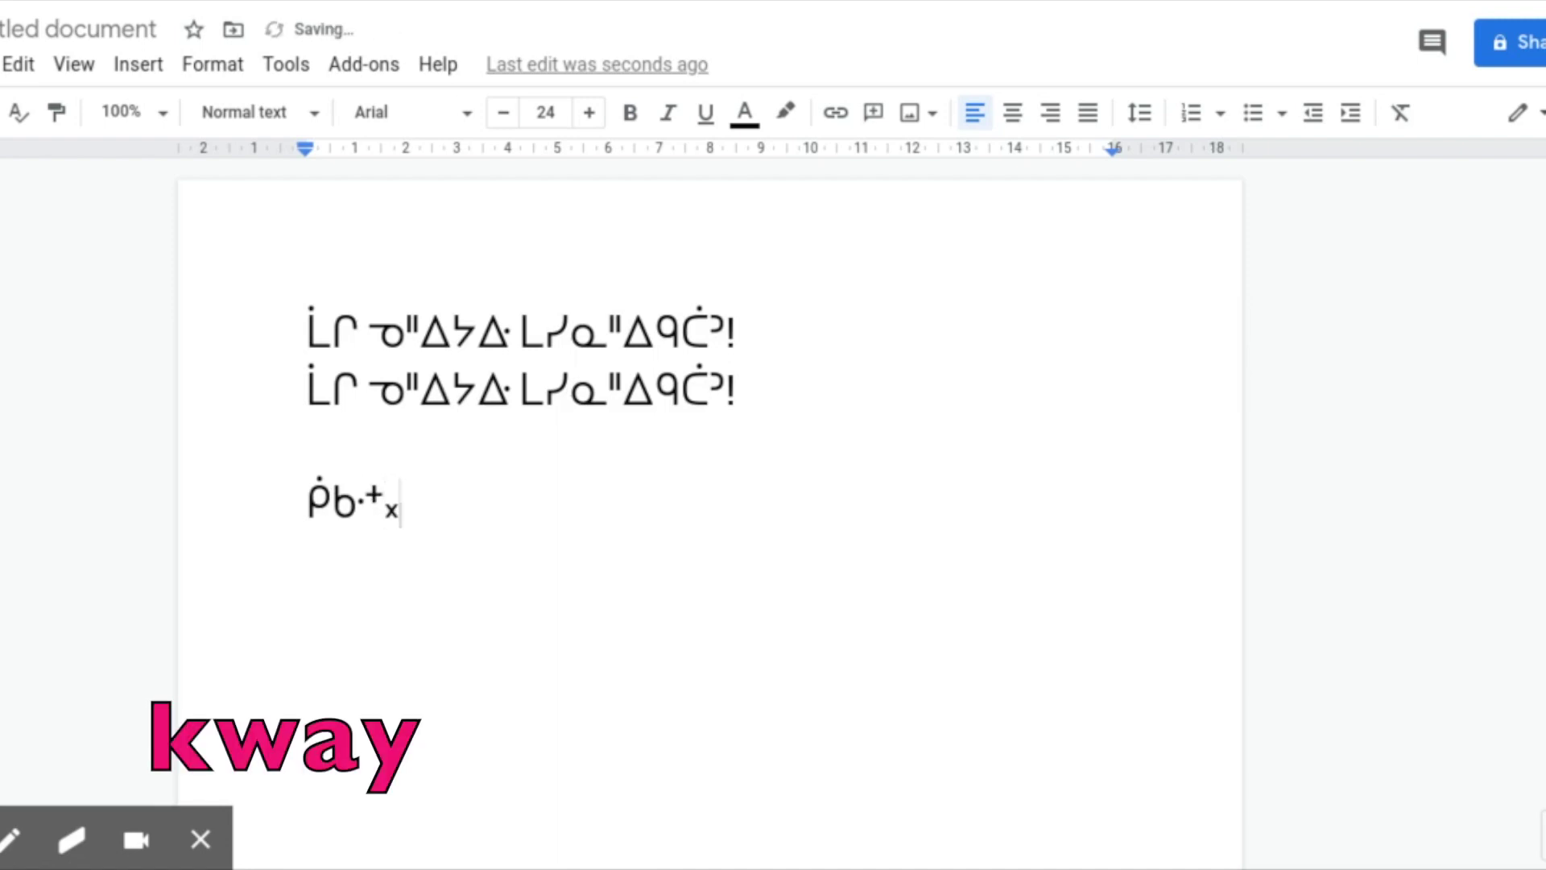
key(BackSpace)
text(ᕁ)
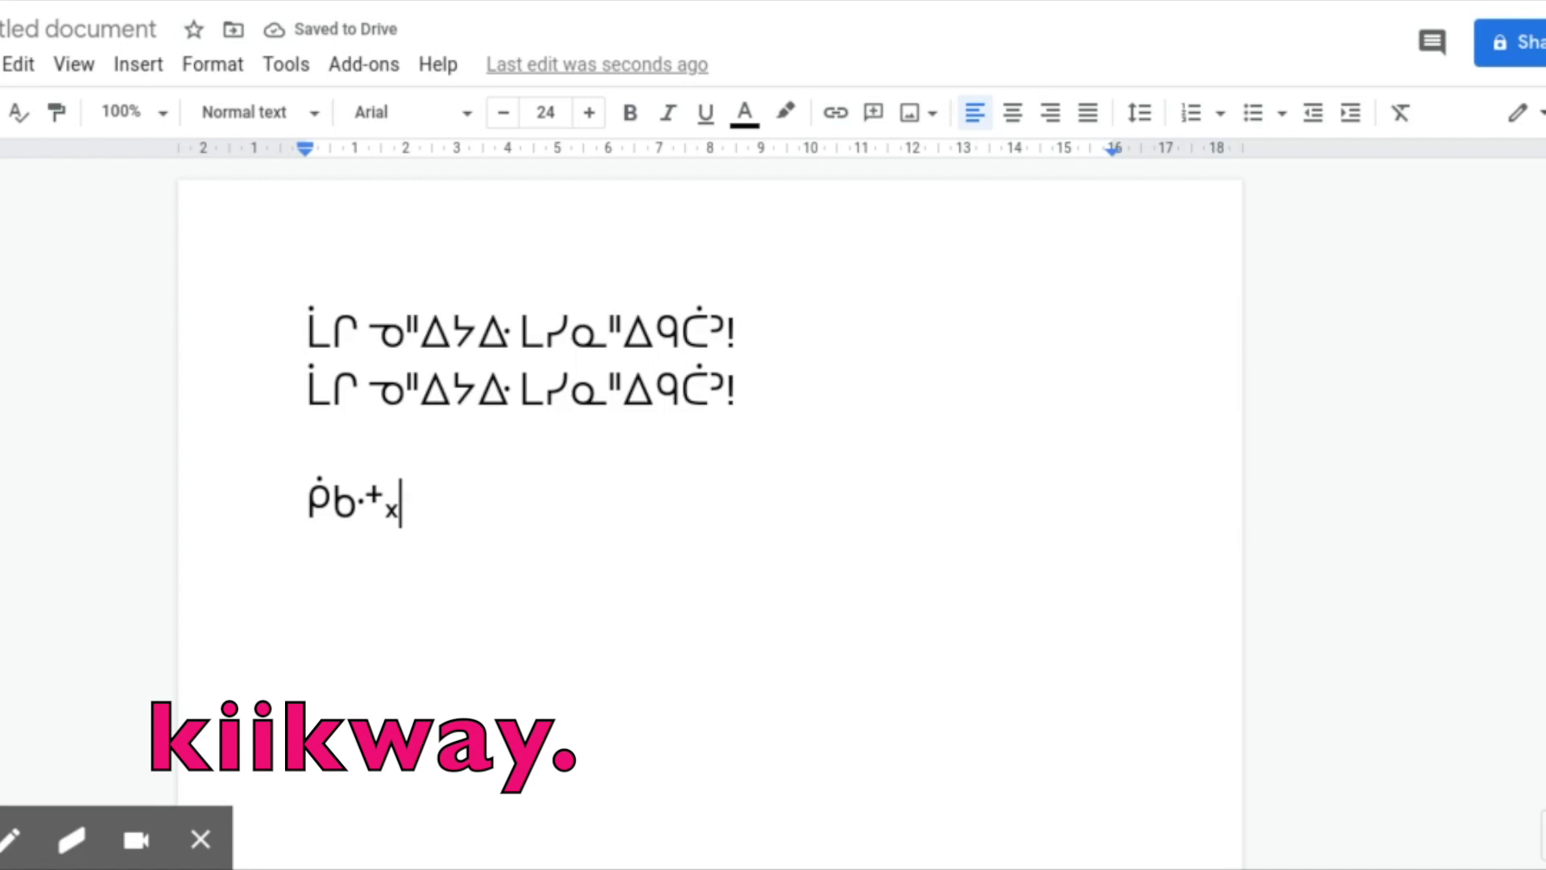
key(Return)
key(Return)
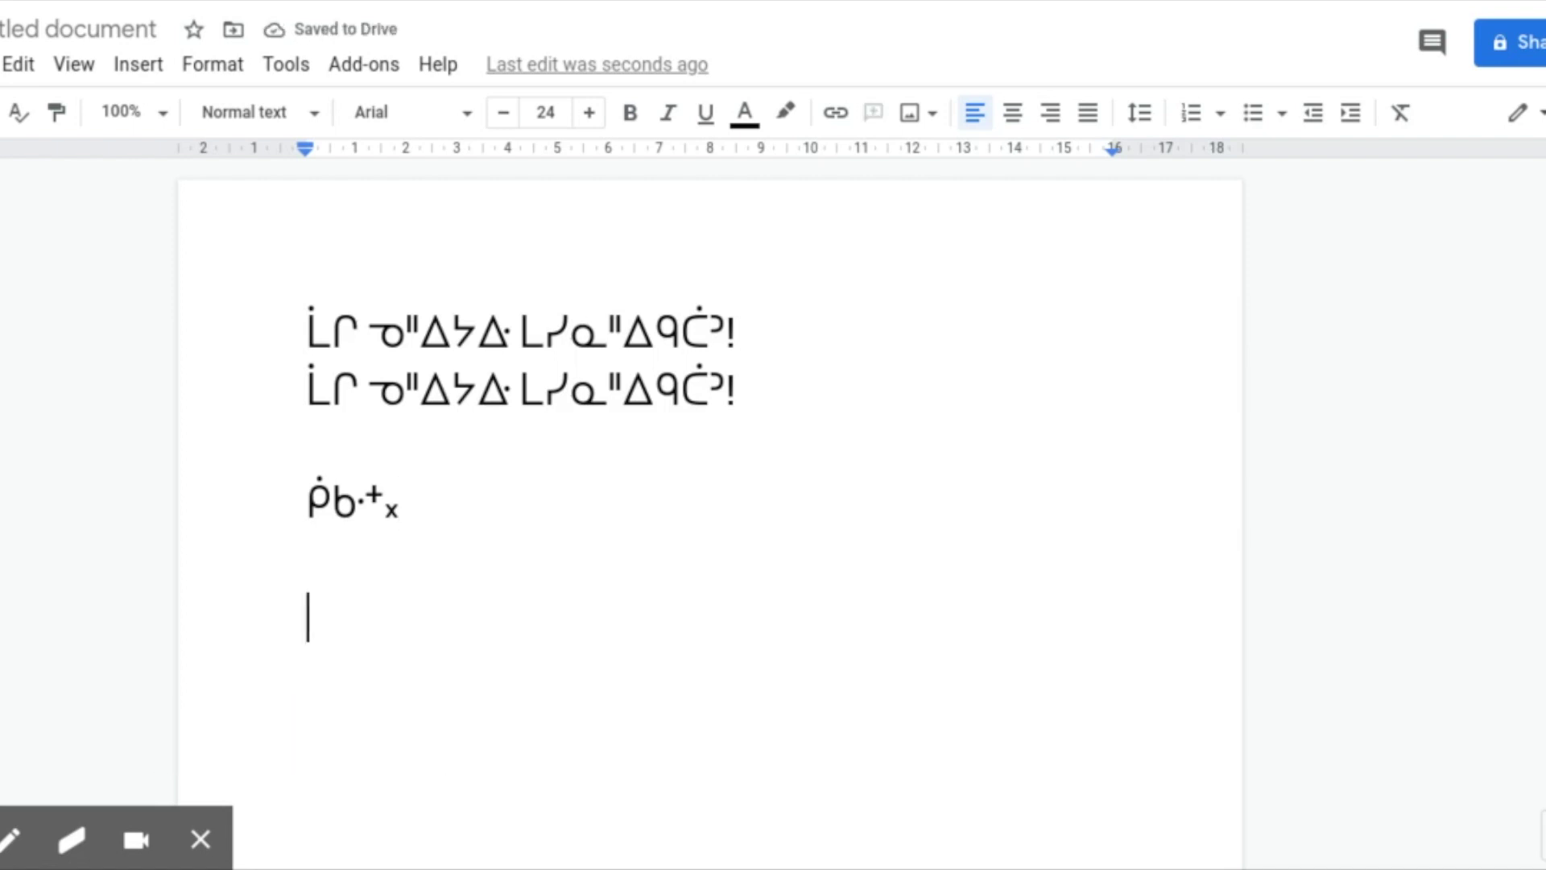
- Draft maskekosix as ᒪᑫᑯᓯ with hk and x finals, then erase it all
text(ᒪ)
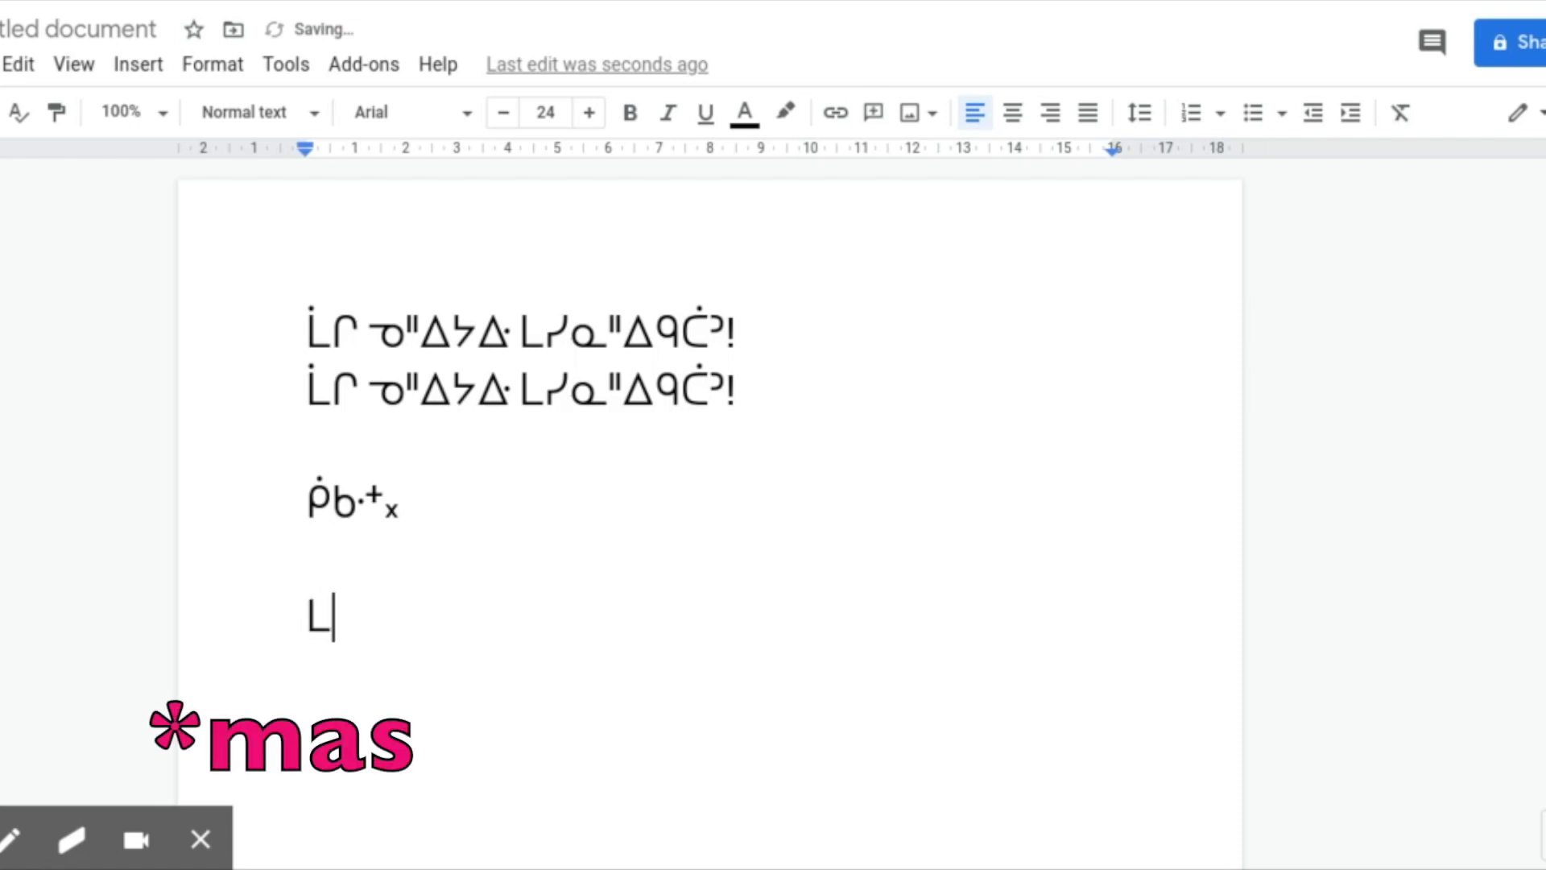
text(ᑫ)
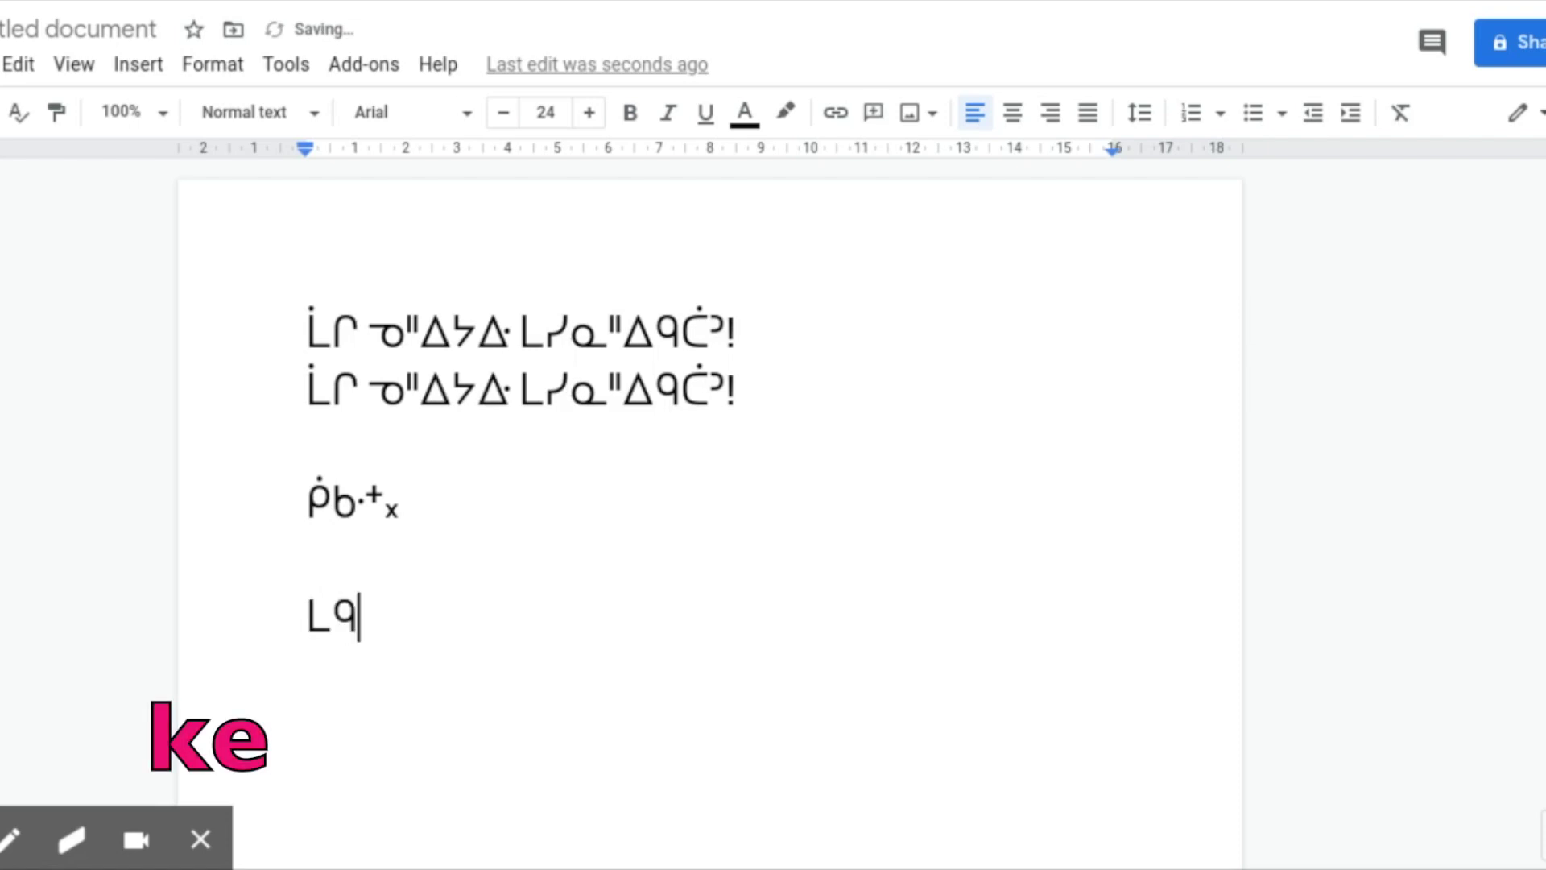
text(ᑯᓯᐦ)
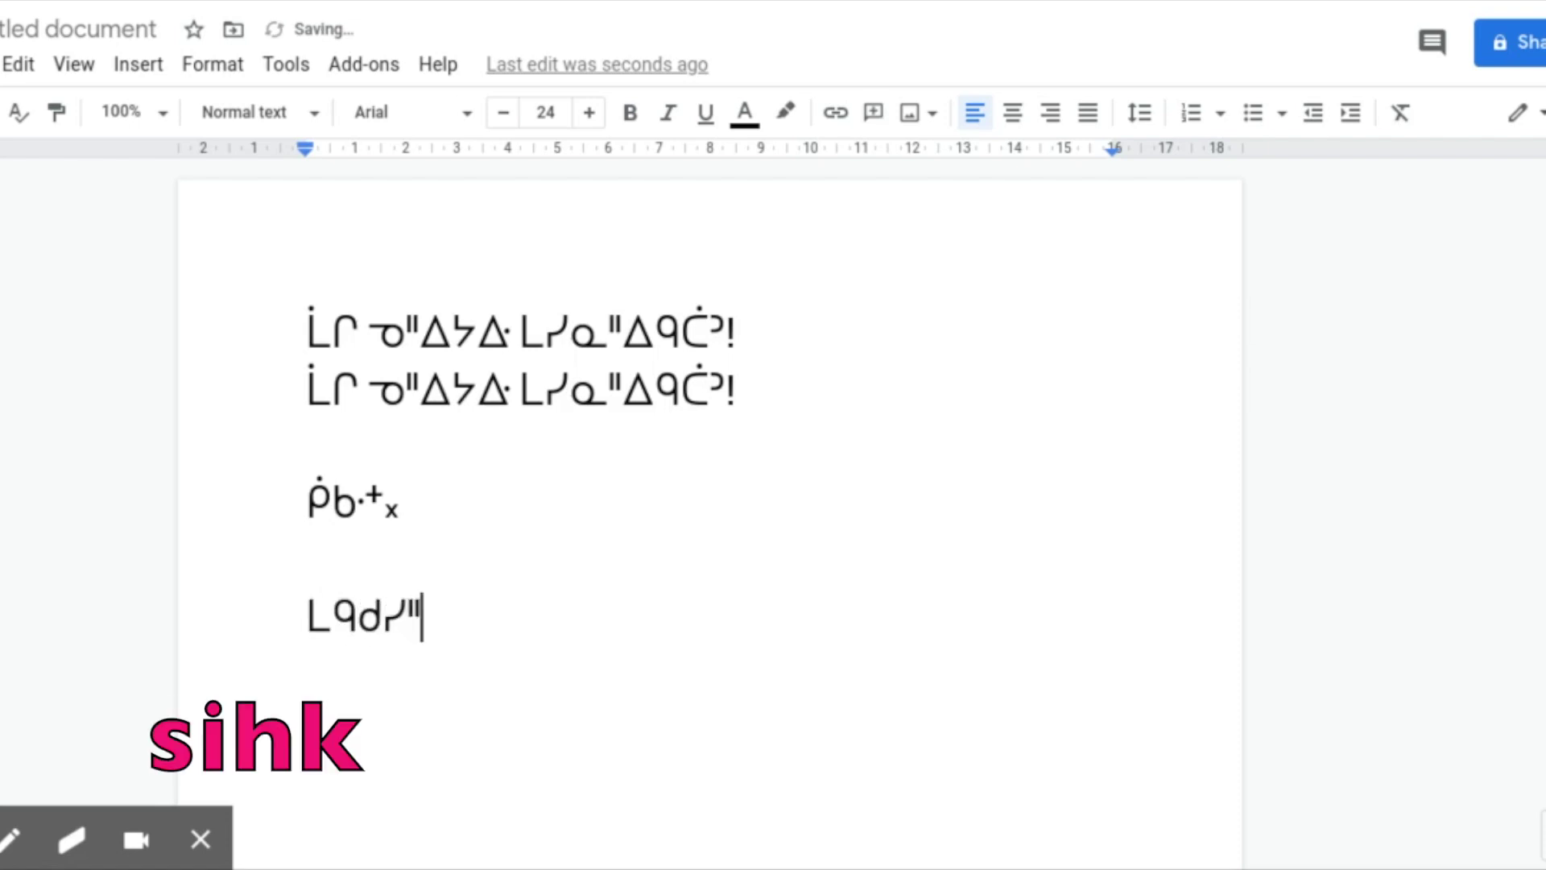
text(ᐠ)
key(BackSpace)
key(BackSpace)
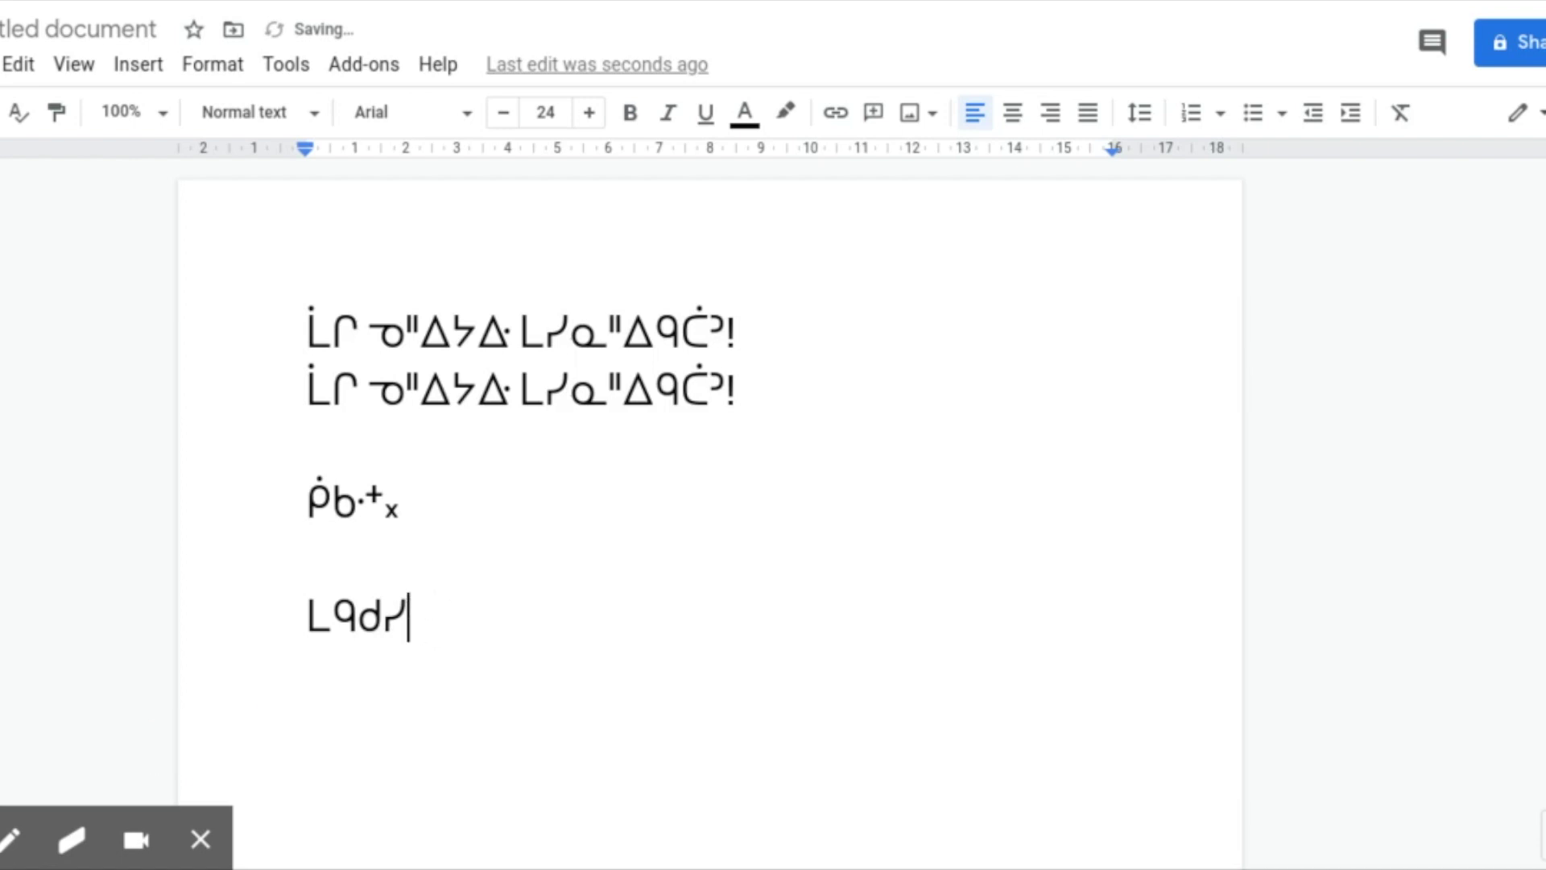
text(ᐦᐠ)
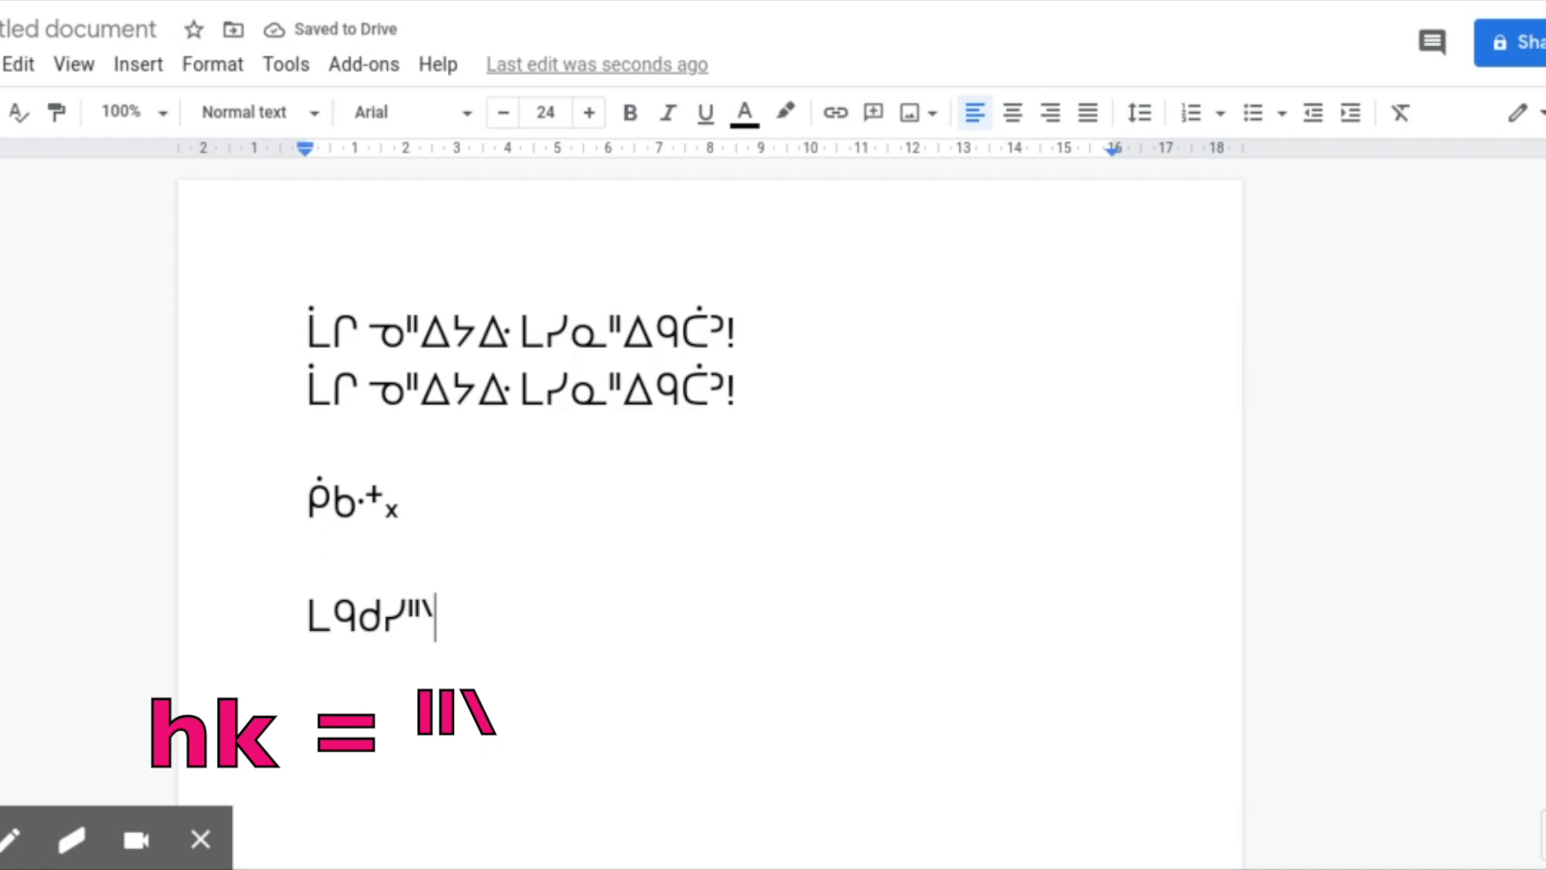
key(BackSpace)
key(BackSpace)
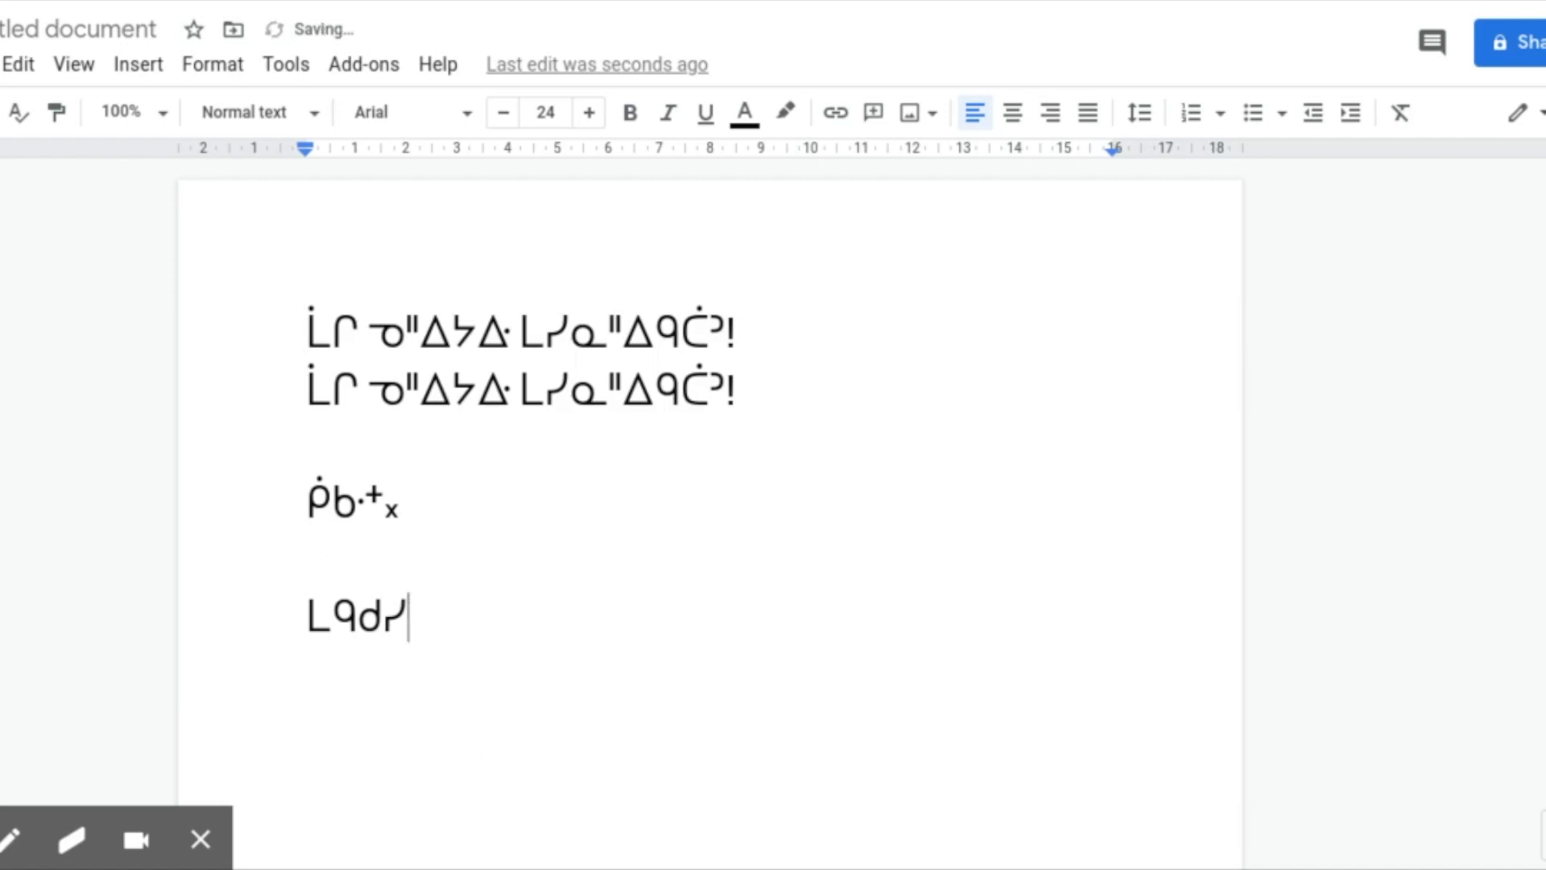
text(ˣ)
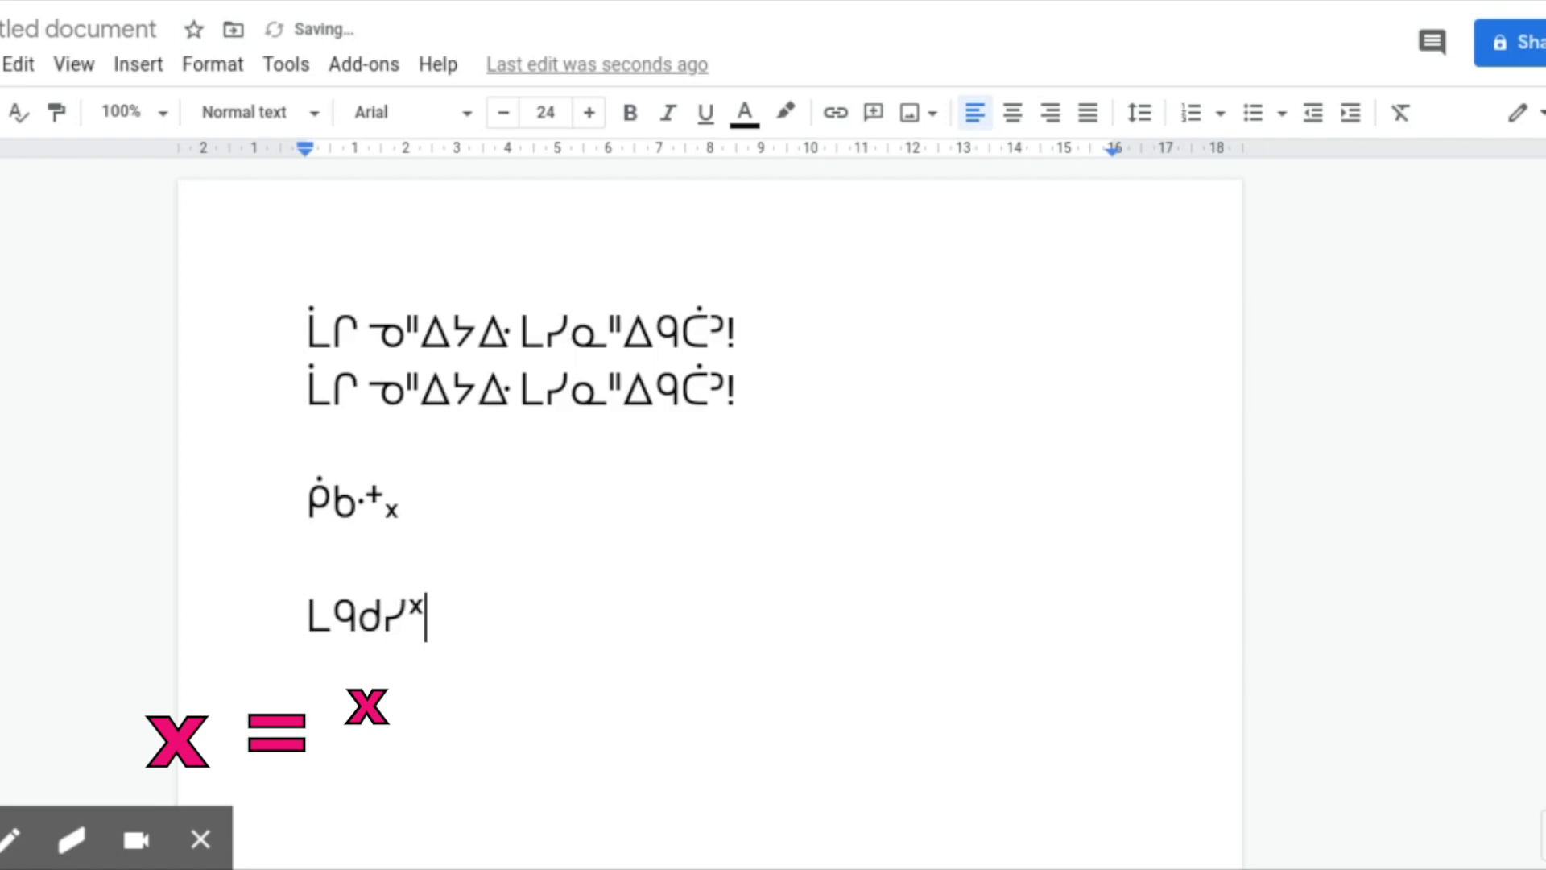
text(ₓ)
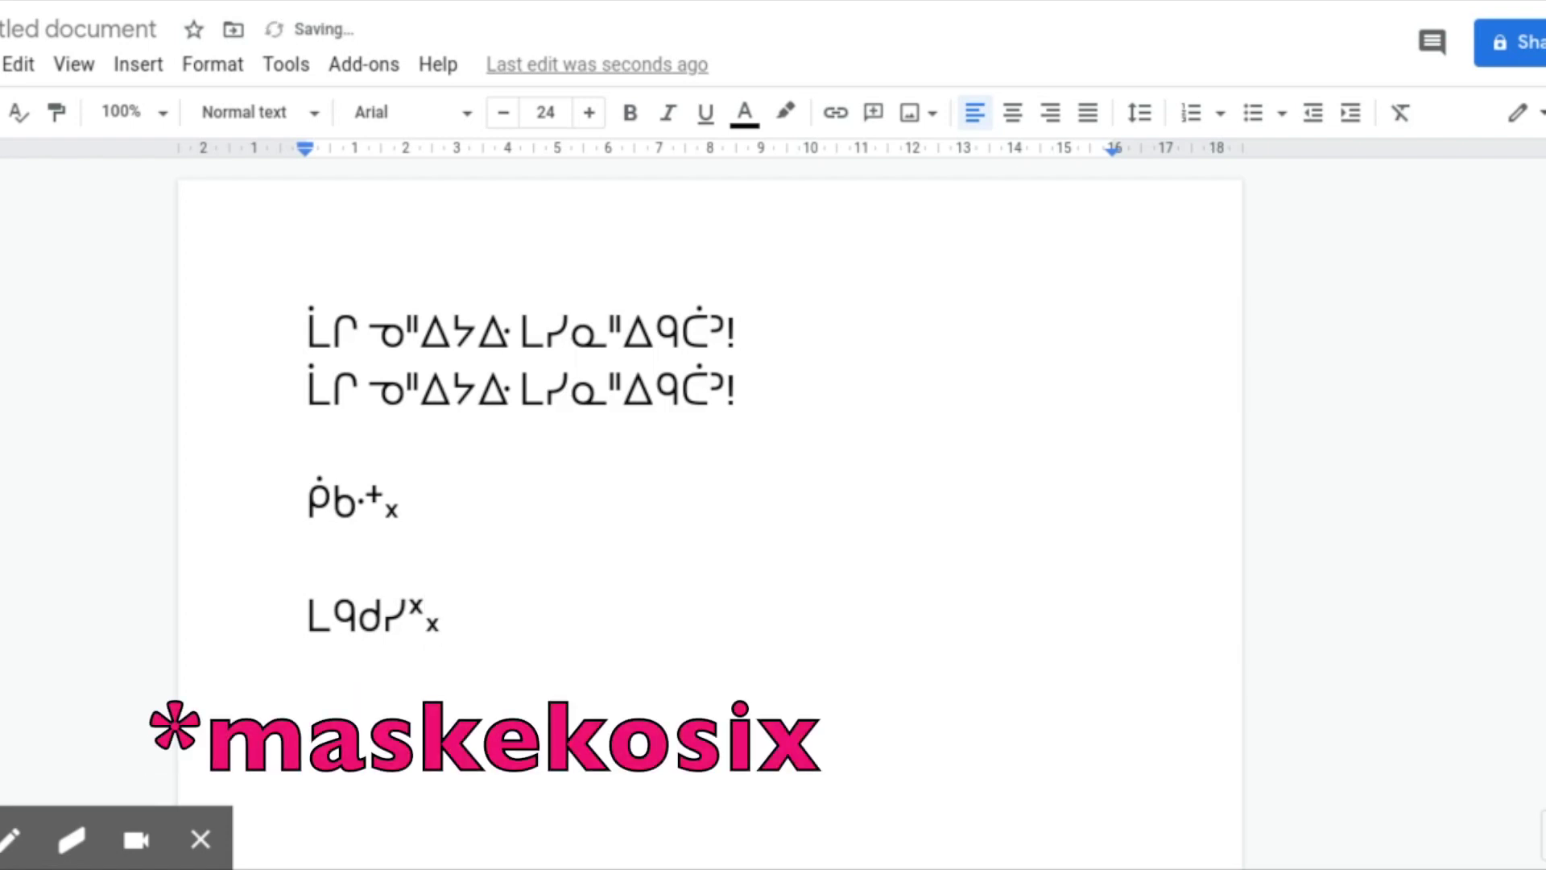
key(BackSpace)
key(BackSpace)
key(BackSpace)
key(BackSpace)
key(BackSpace)
key(BackSpace)
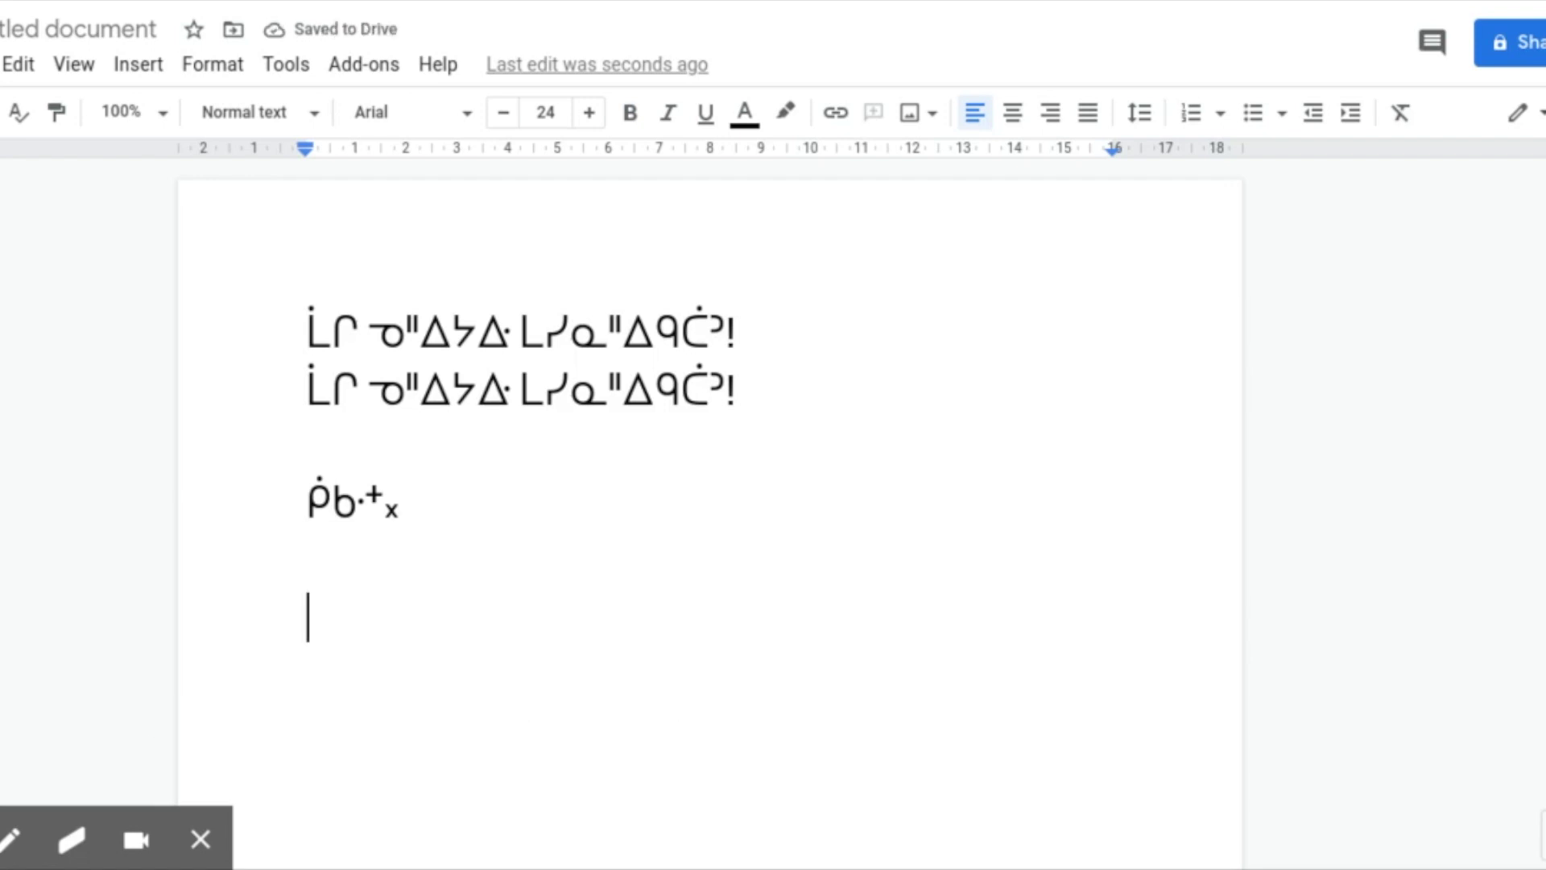
- Type maskwaciisihk as ᒪᐢᑲᐧᒌᓯᐦᐠ, fixing the hk final, then start a new line
text(ᒪᐢᑲᐧᐨ)
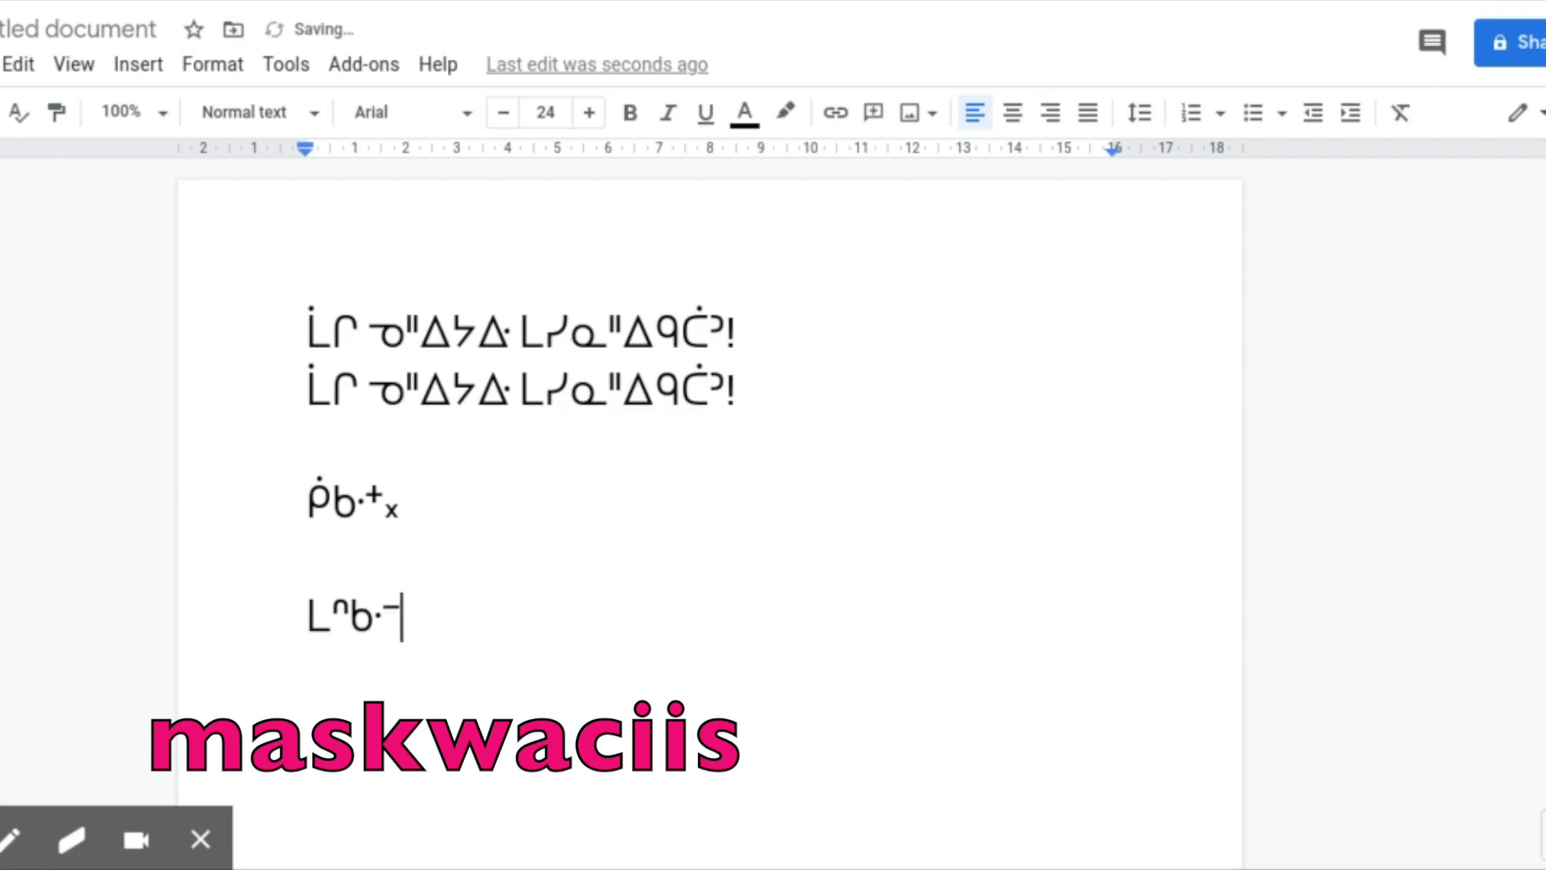
key(BackSpace)
text(ᒌᐢ)
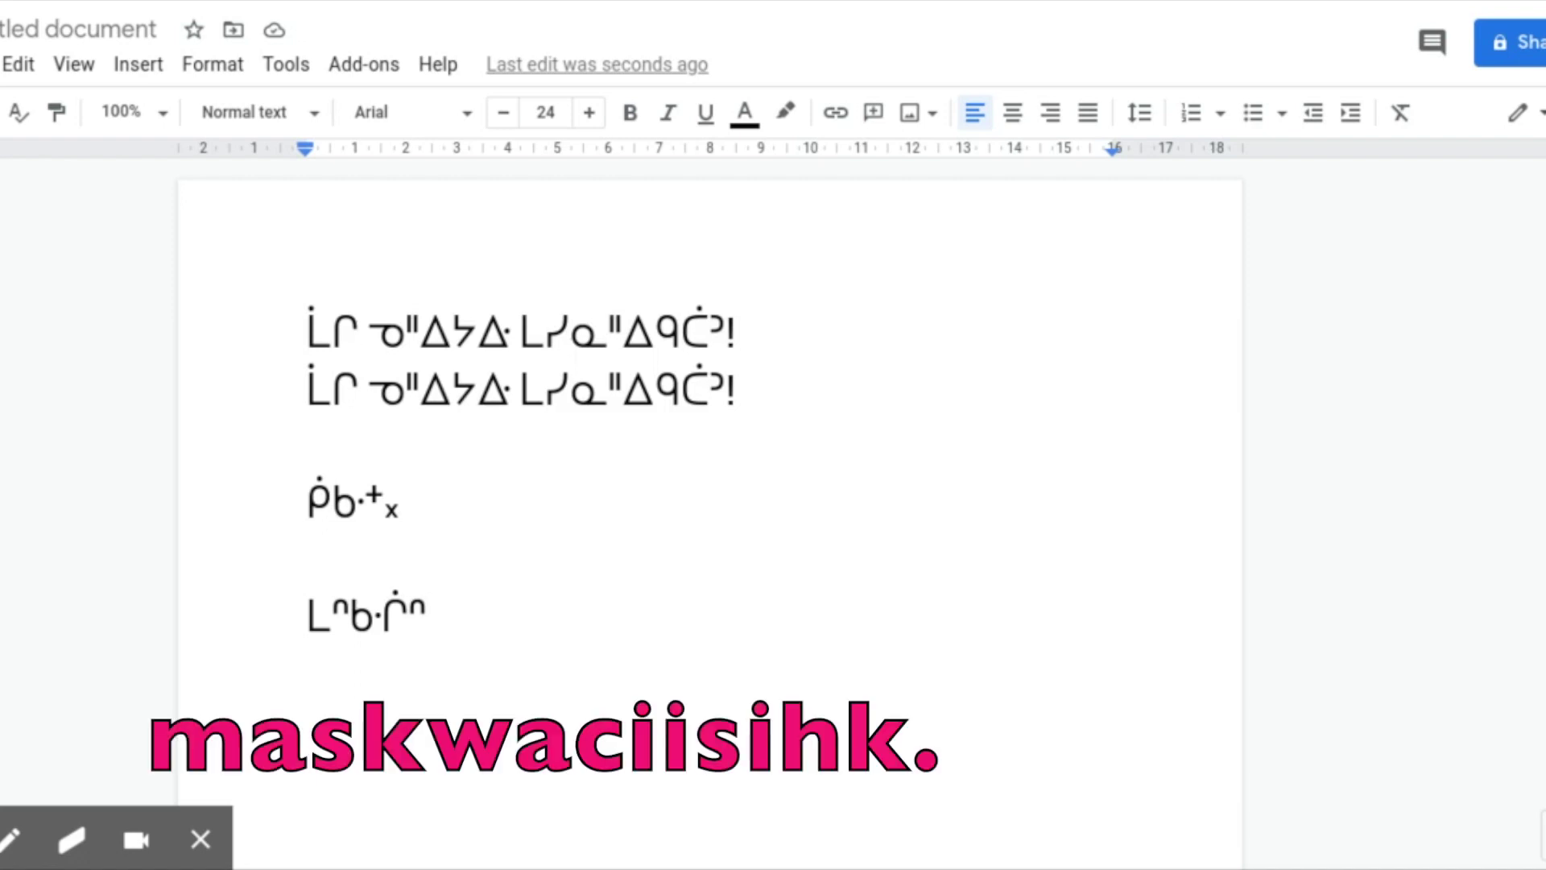
key(BackSpace)
text(ᓯ)
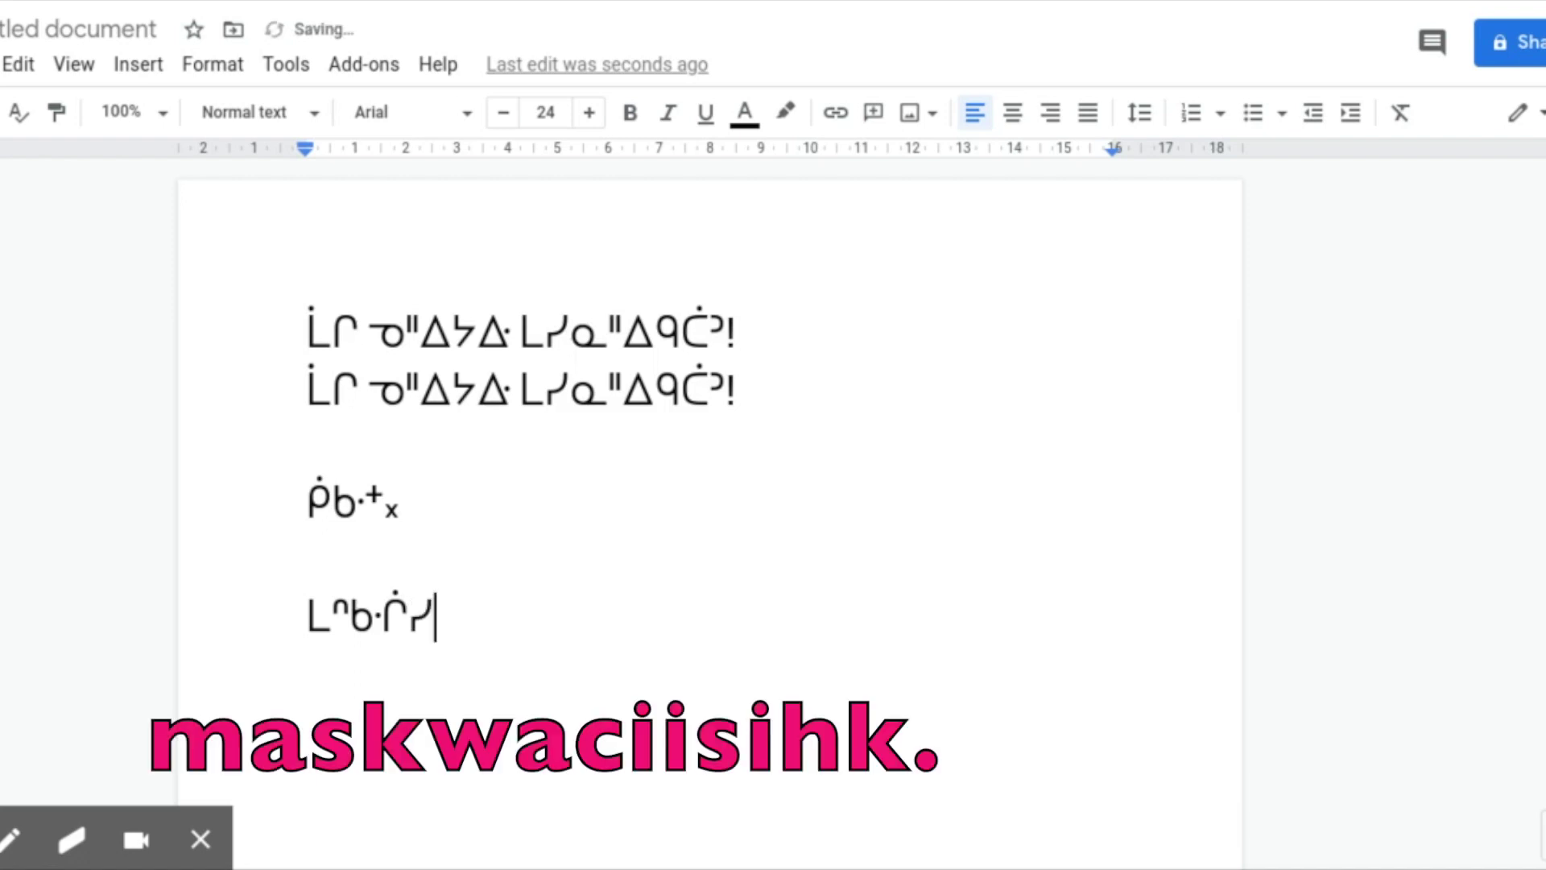
text(ᐦᐠᕽ)
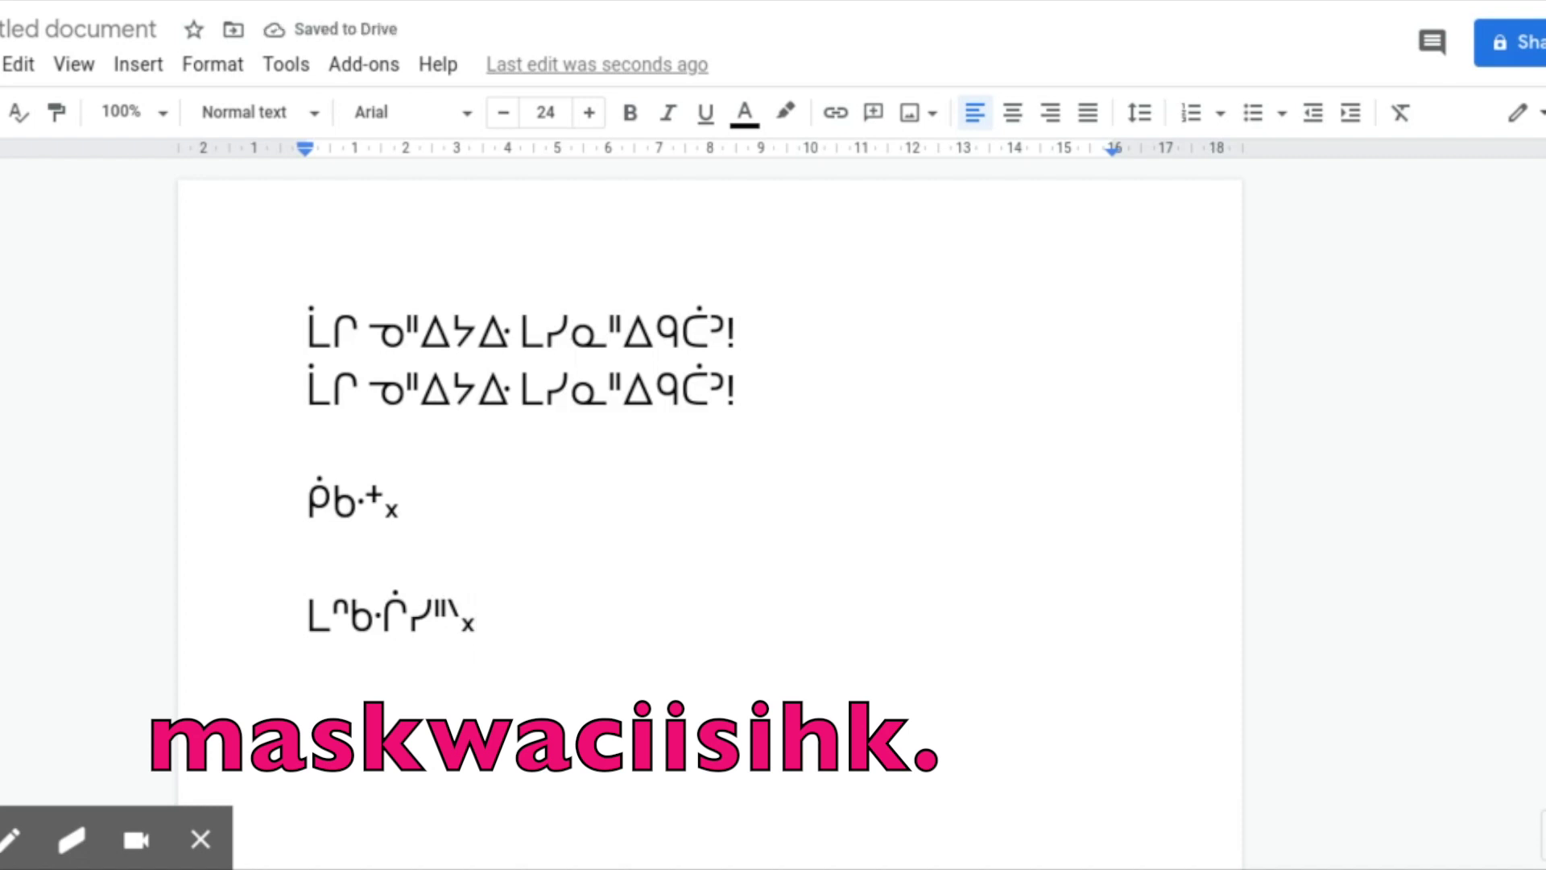
key(BackSpace)
key(BackSpace)
key(BackSpace)
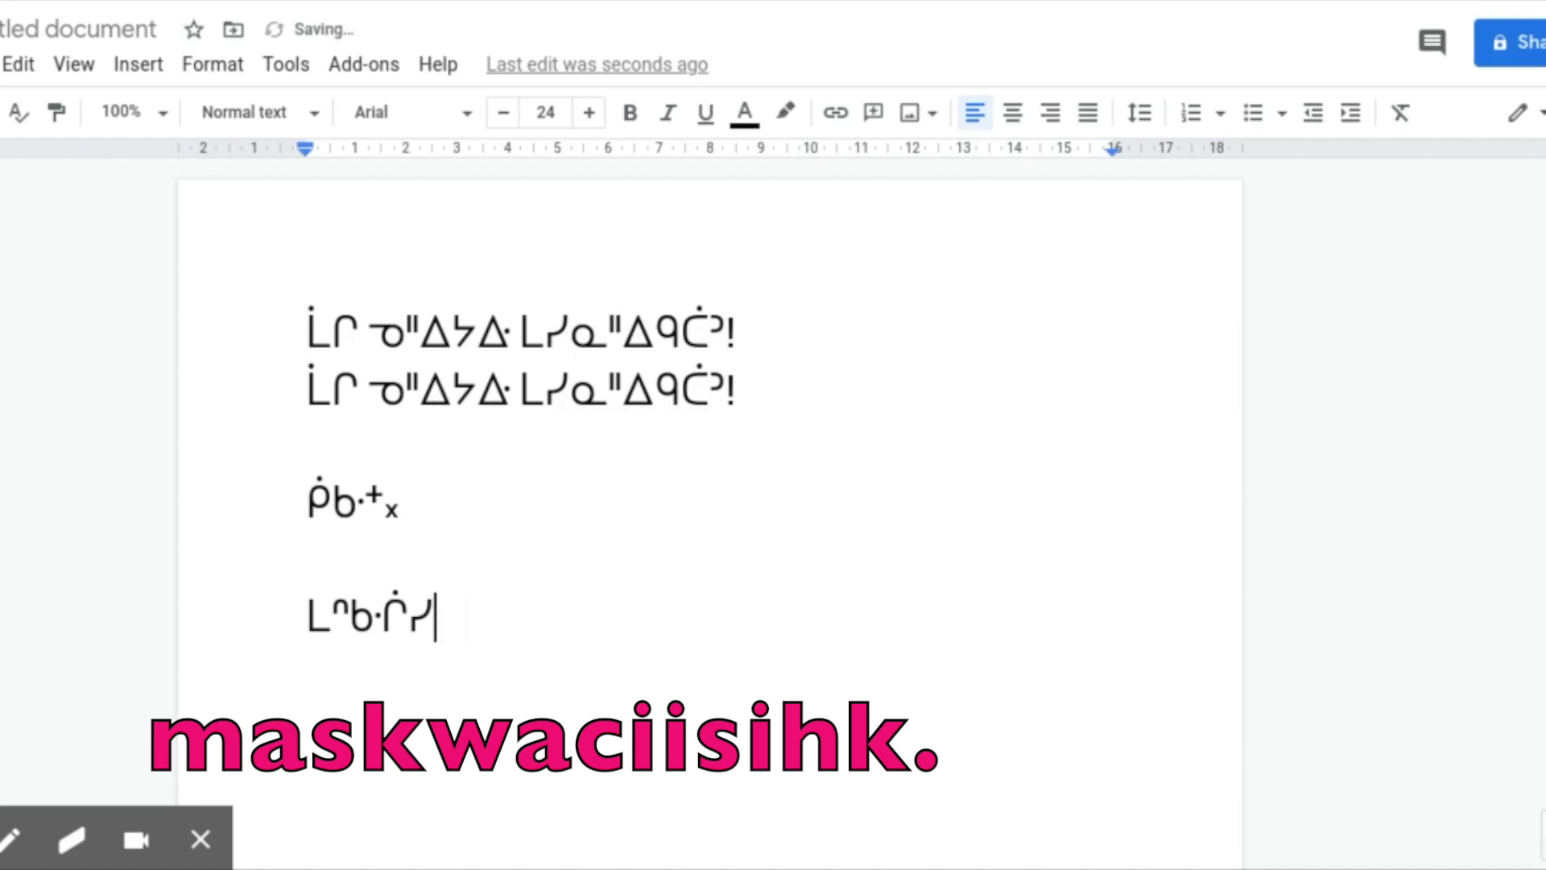
text(ᕽ᙮)
key(BackSpace)
key(BackSpace)
text(ᐦᐠ᙮)
key(Return)
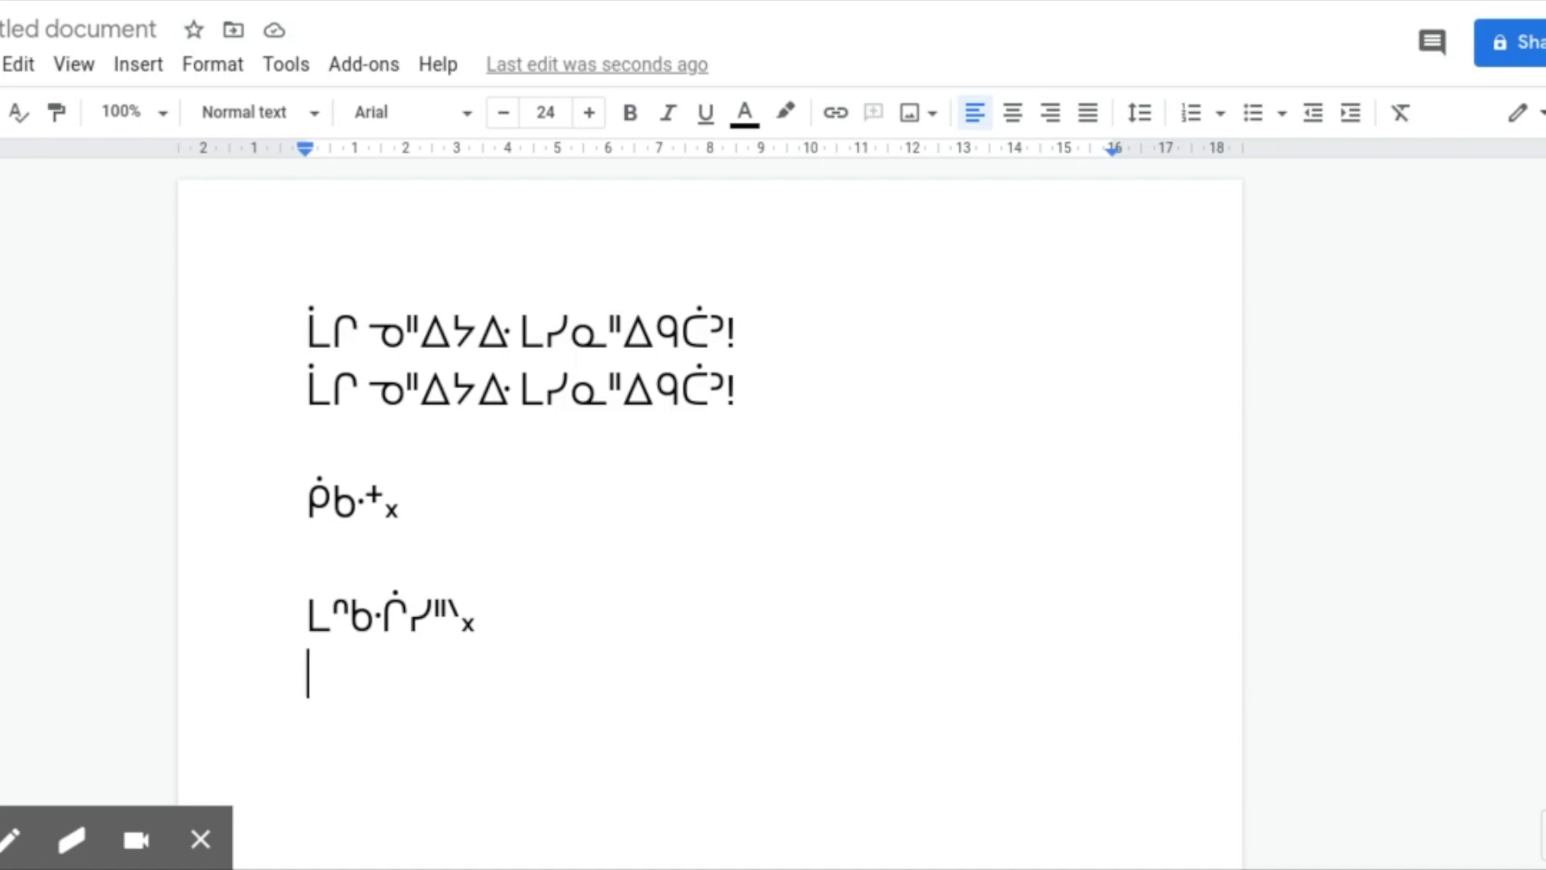
- Type amiskwaciiwaskahikanix in Cree syllabics on the fifth line
text(ᐊᖅ)
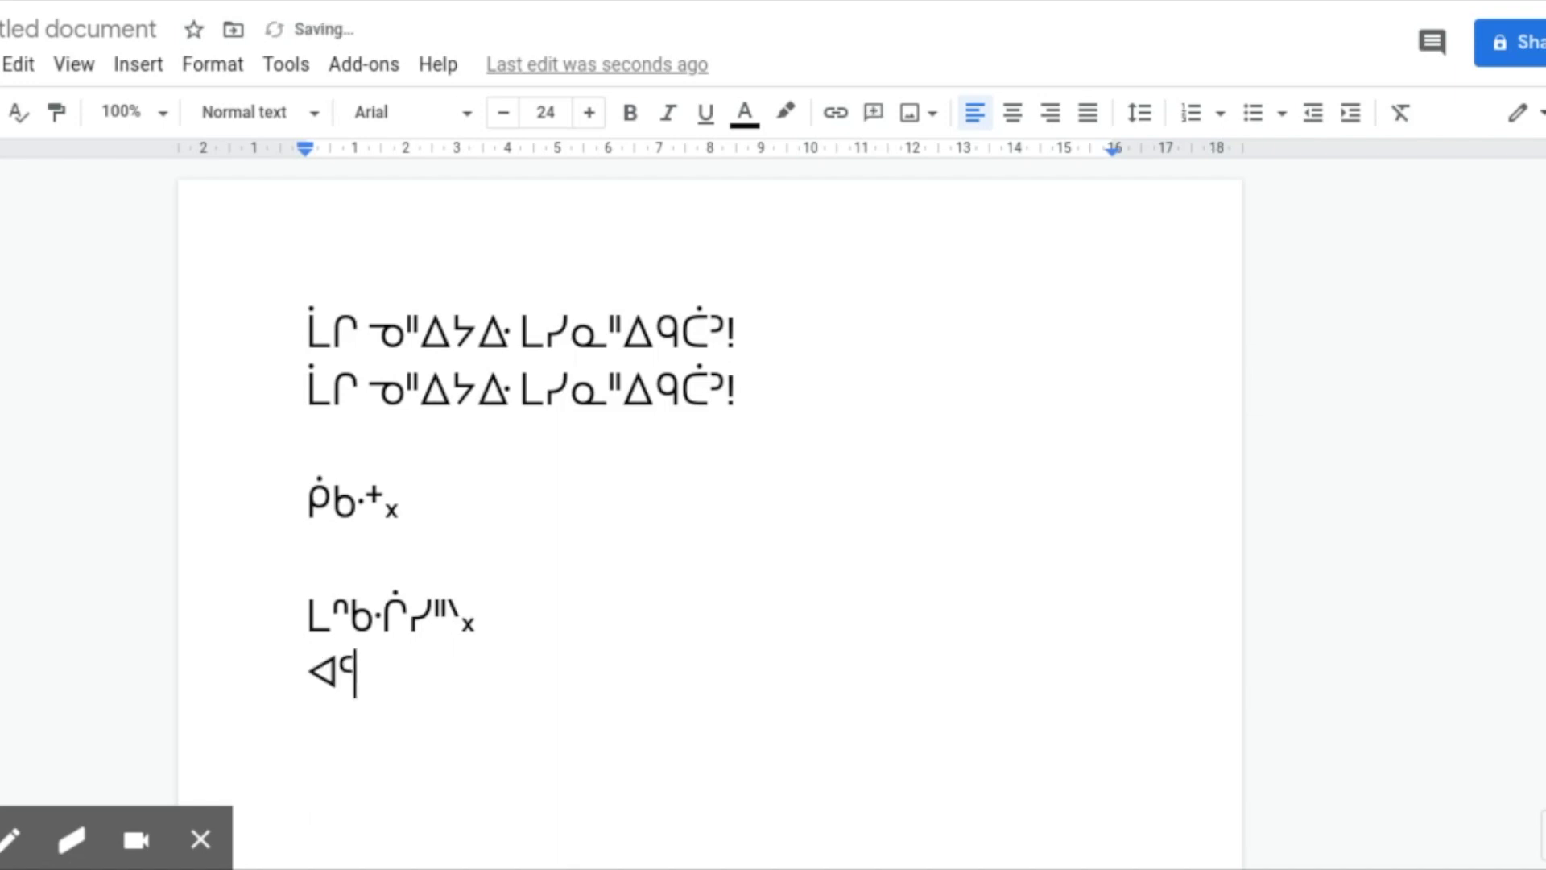
text(isᑲᐧᒋ)
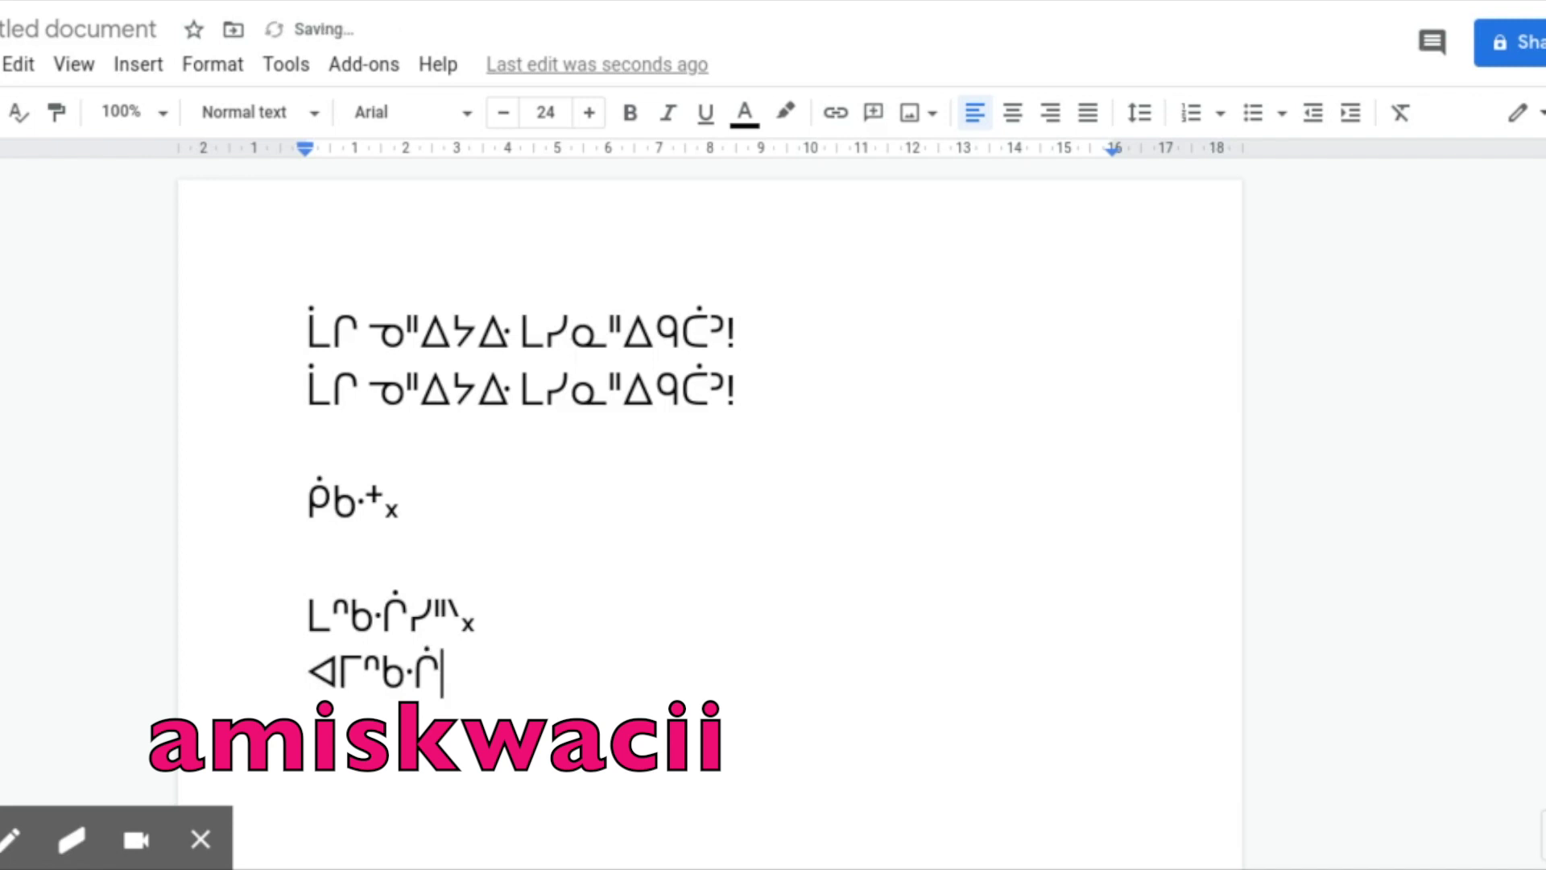
text(iwaa)
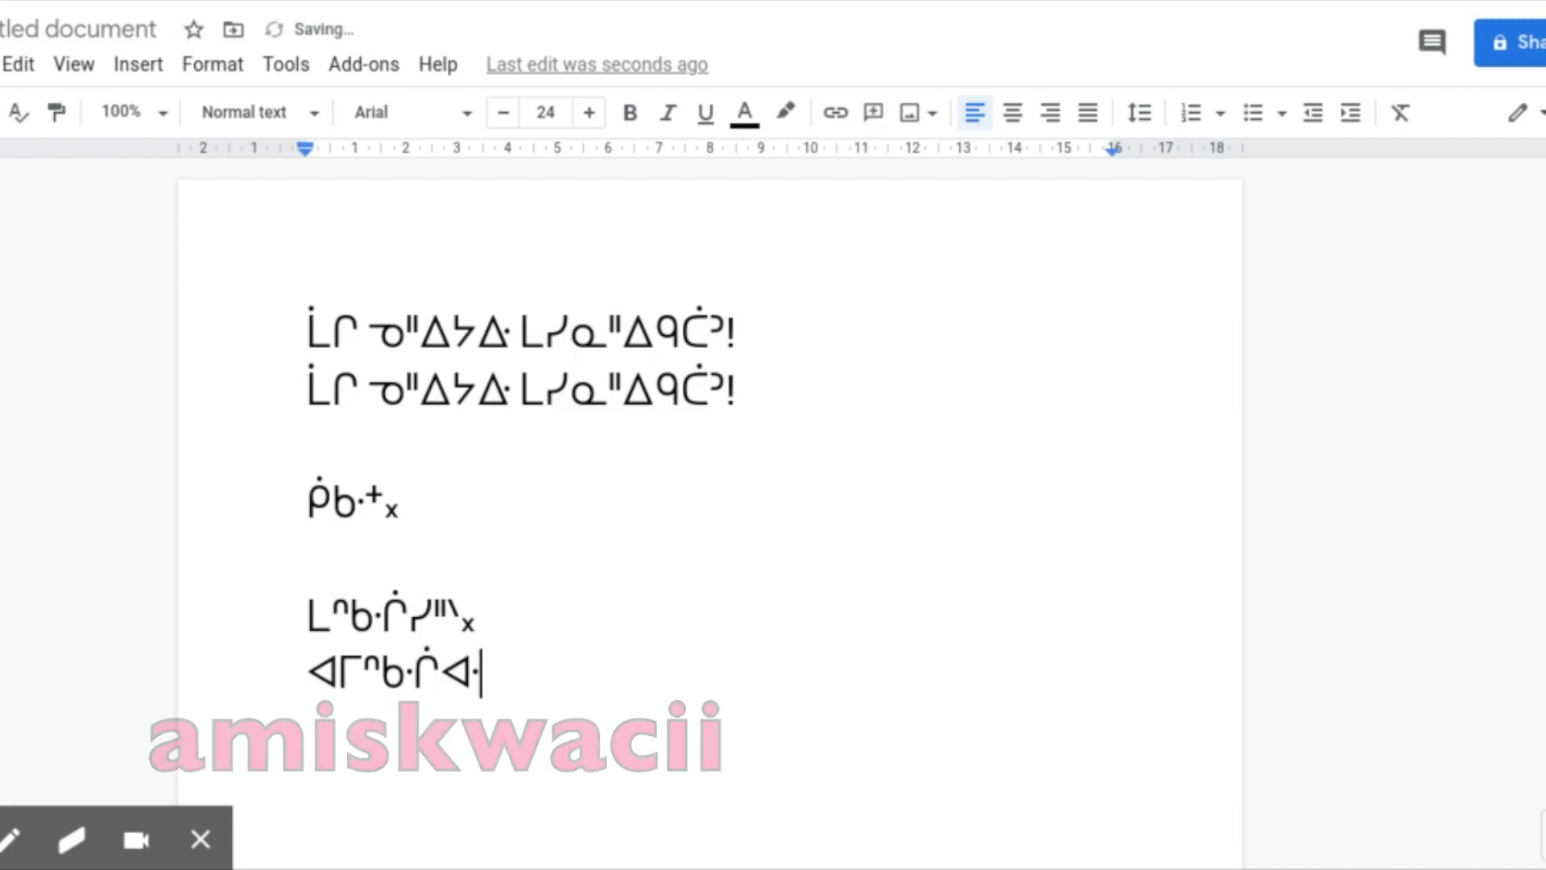
text(ska)
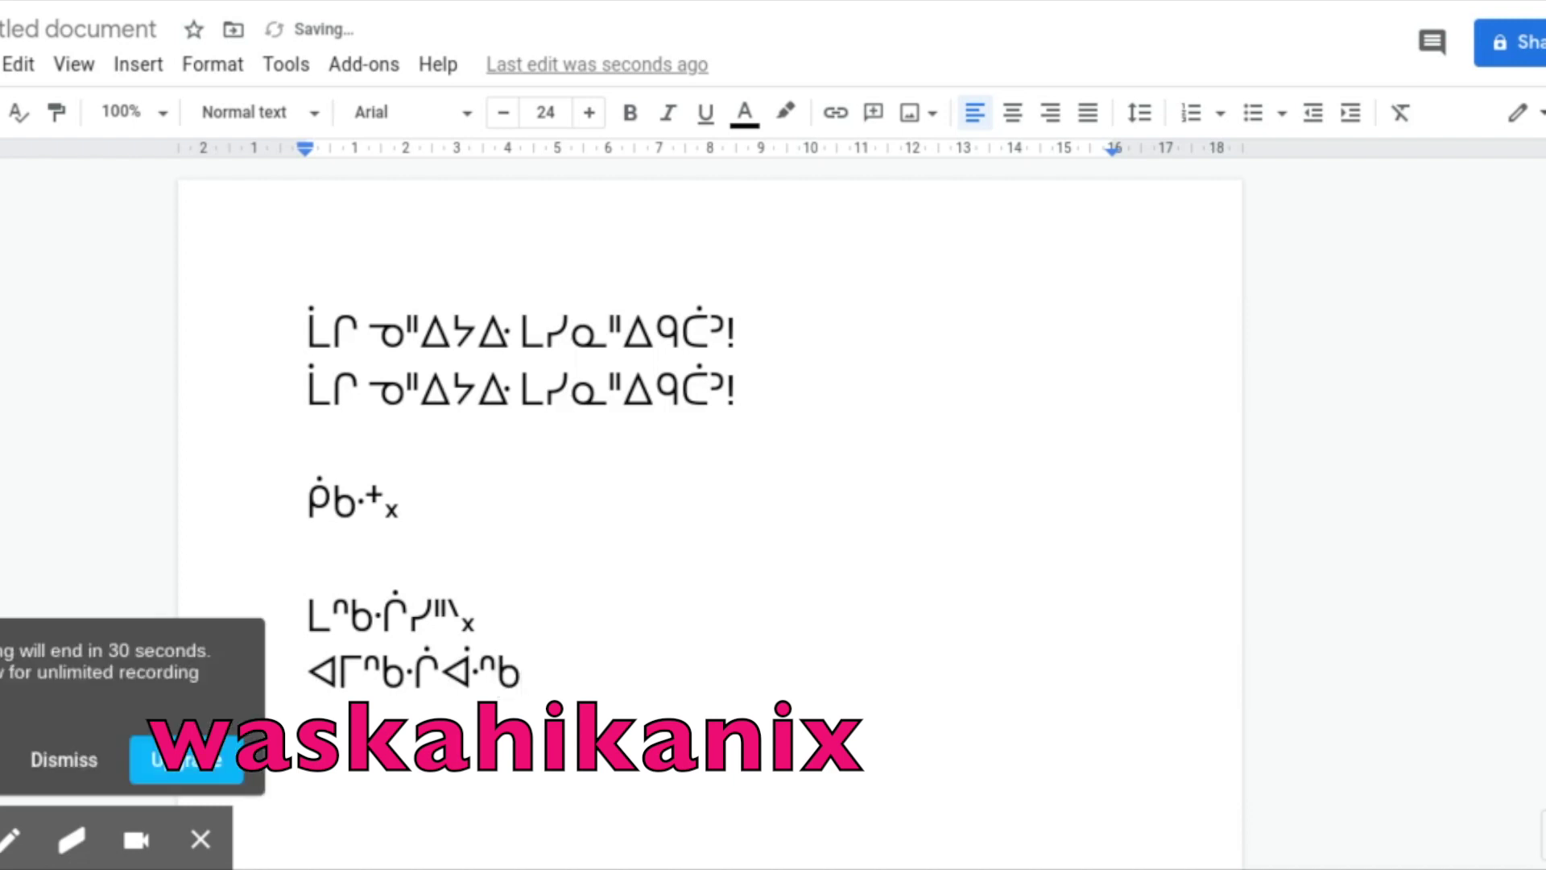
text(hikan)
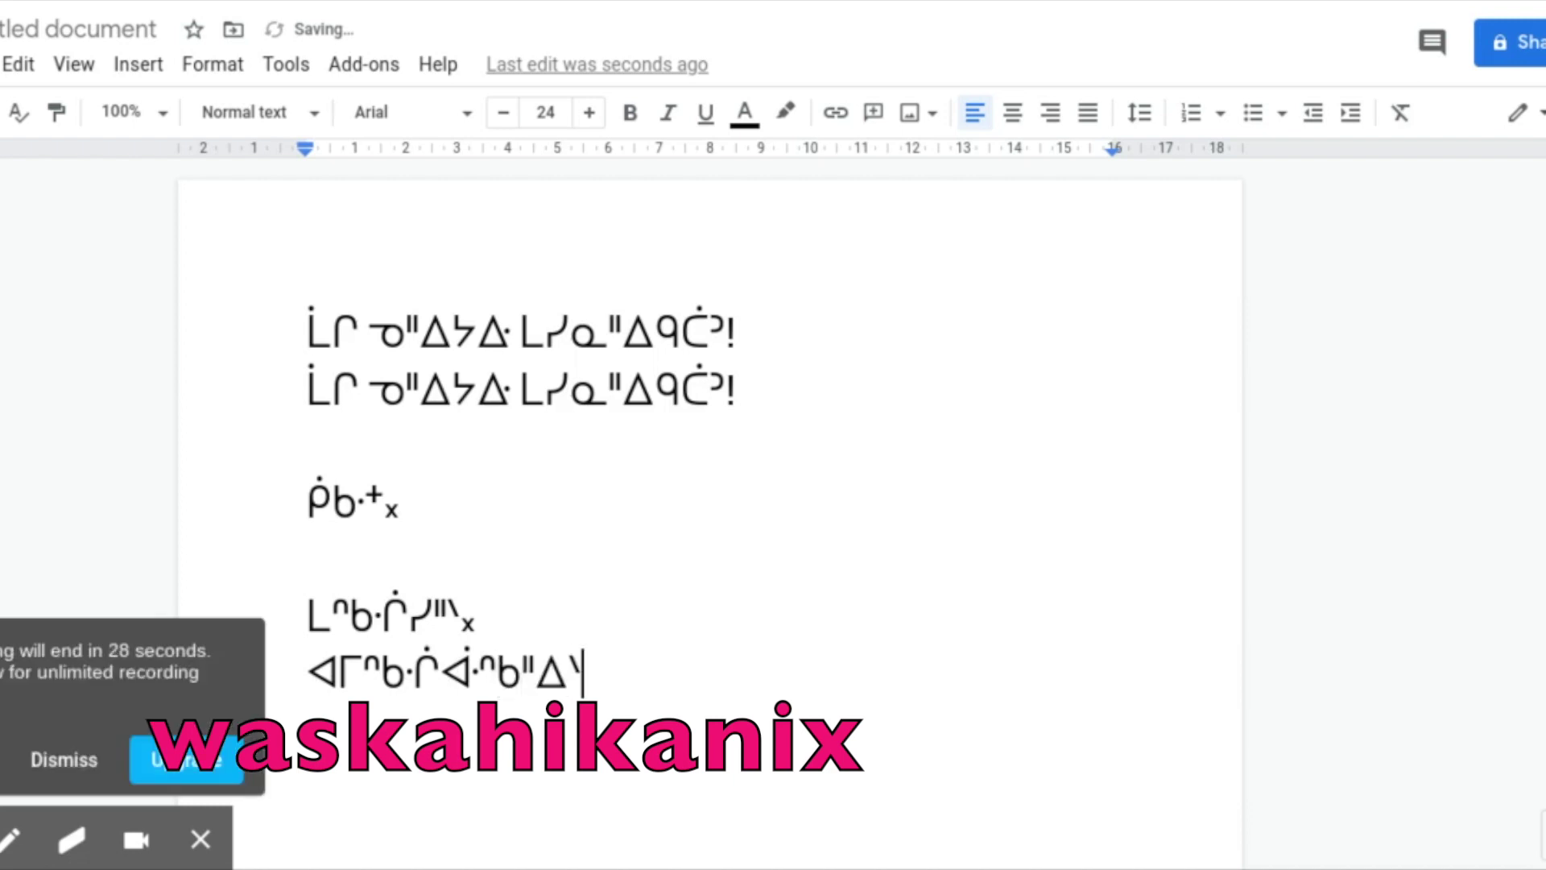
text(ix.)
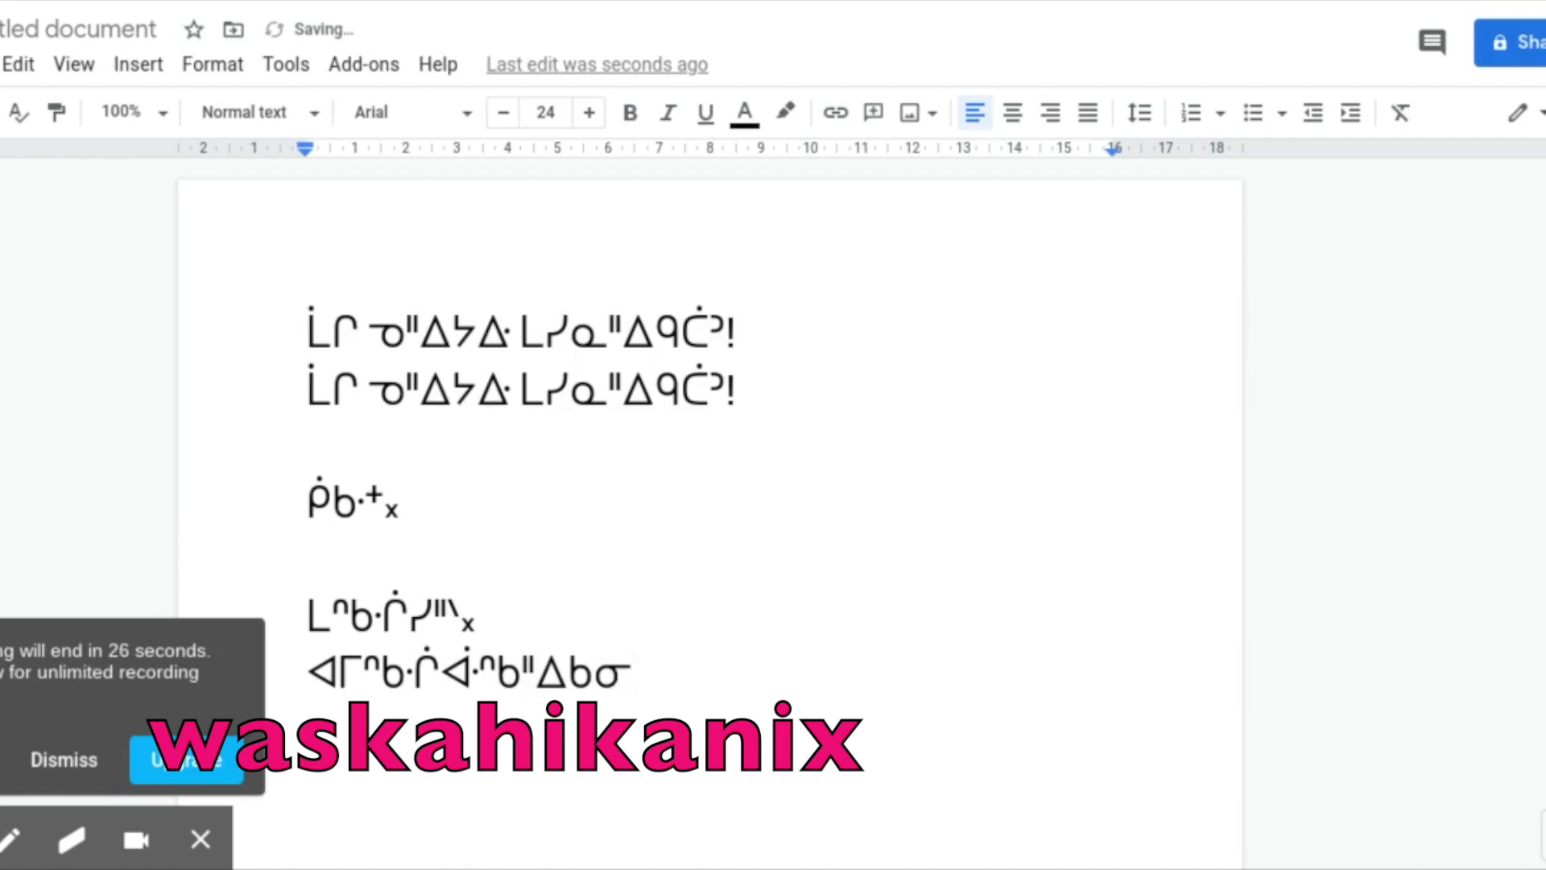